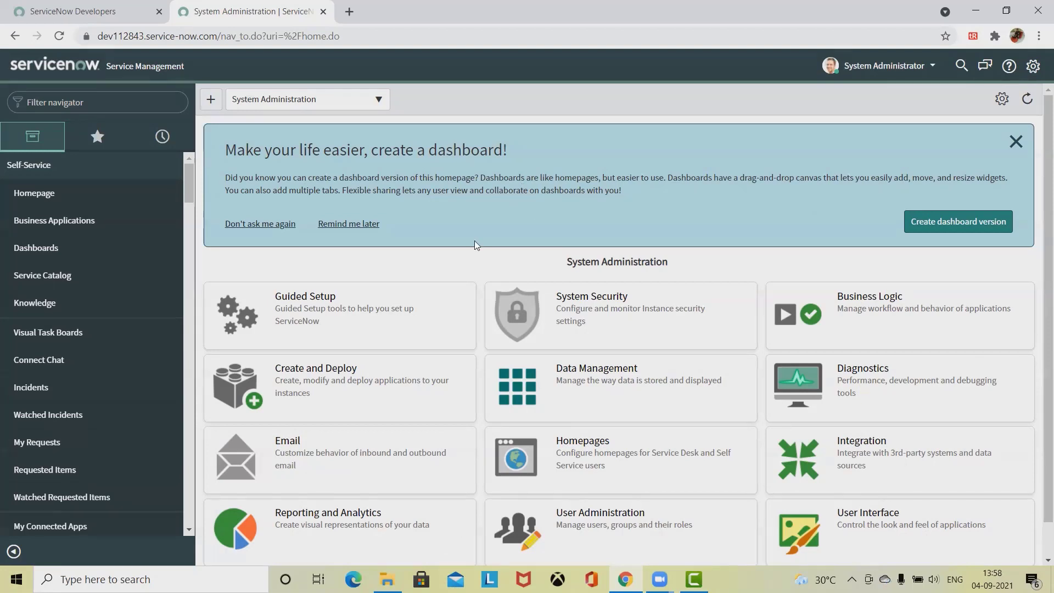
Step: Open problem PRB0007601, 'Unable to send or receive emails', from the open problems list
click(78, 104)
text(prob)
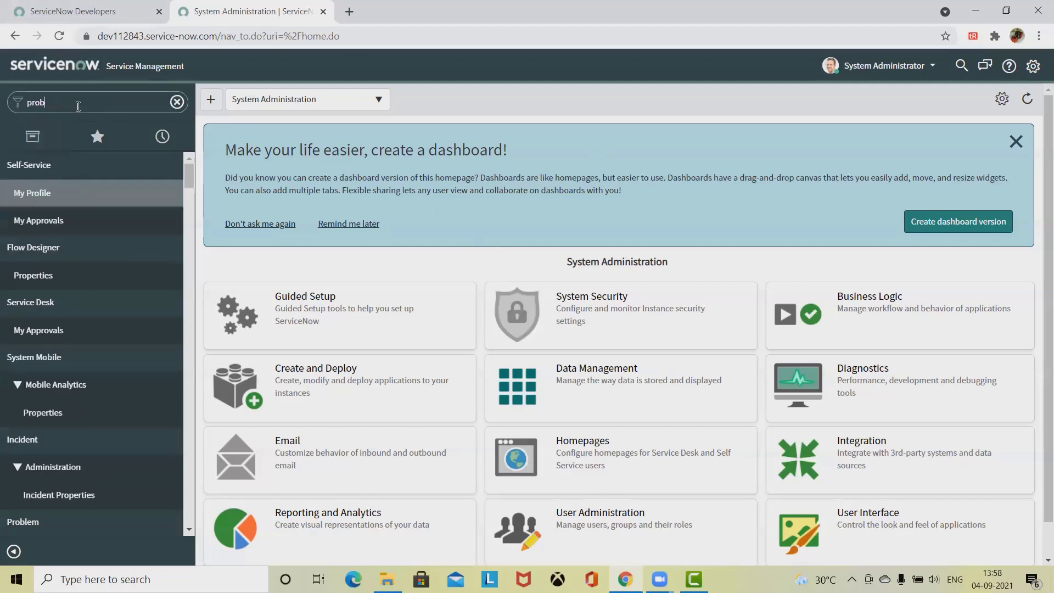
text(lem)
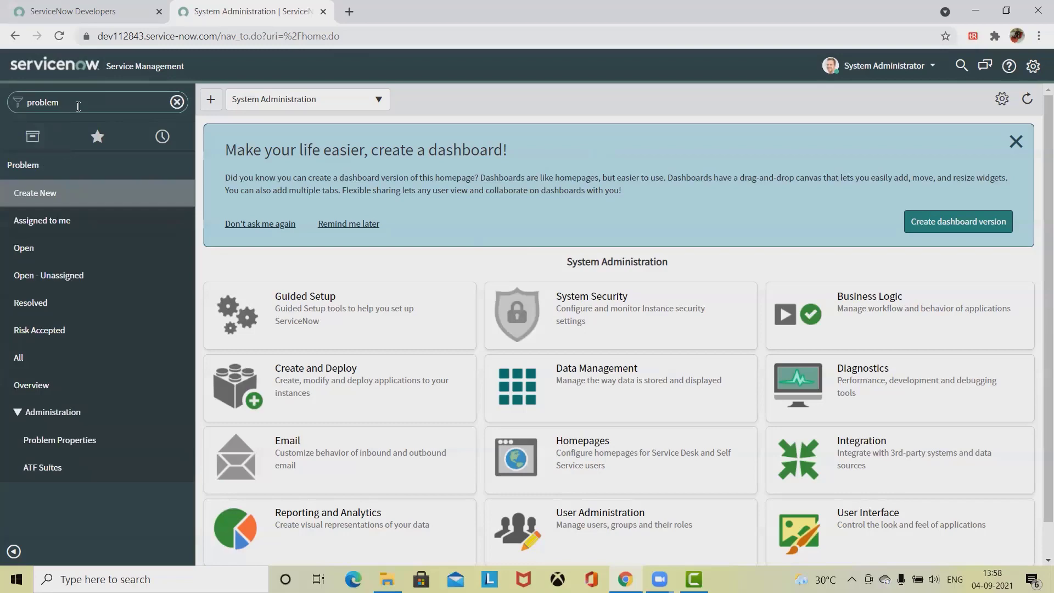
click(32, 247)
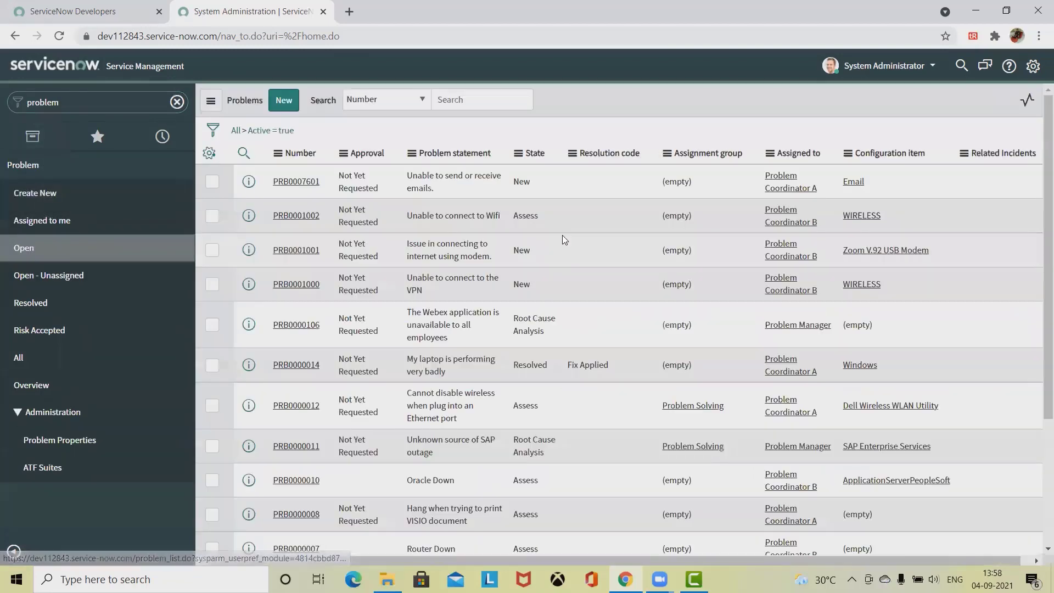
click(296, 185)
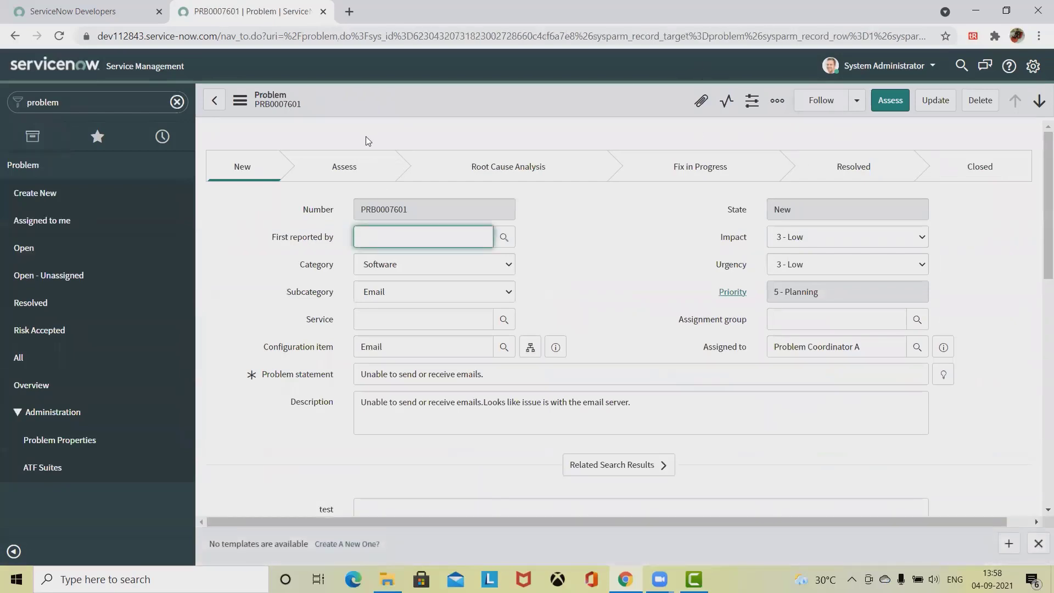
Step: Open Configure > Form Layout for the Problem form's Default view
right_click(460, 100)
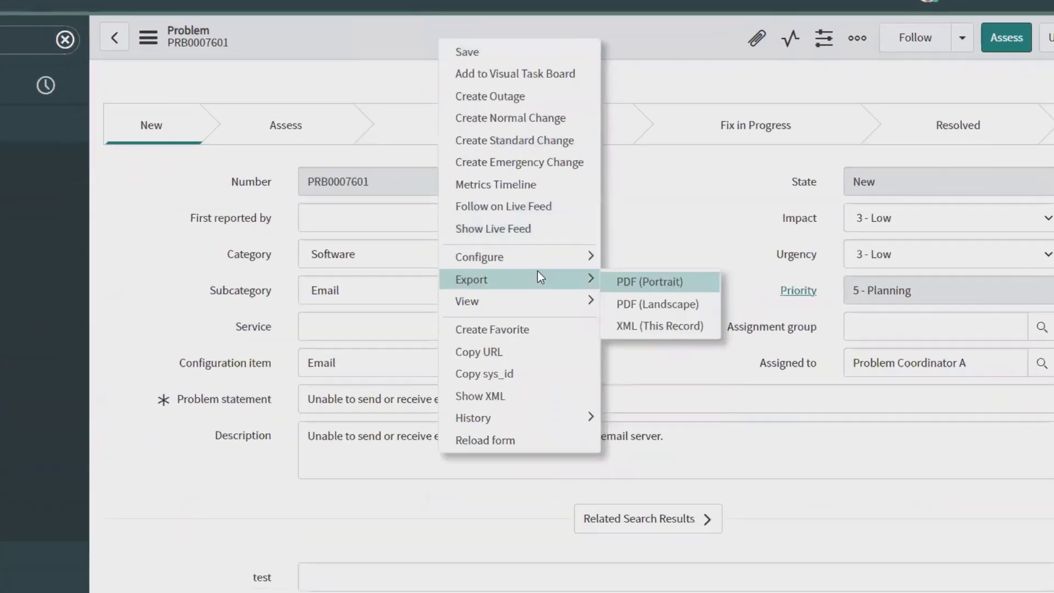
mouse_move(542, 274)
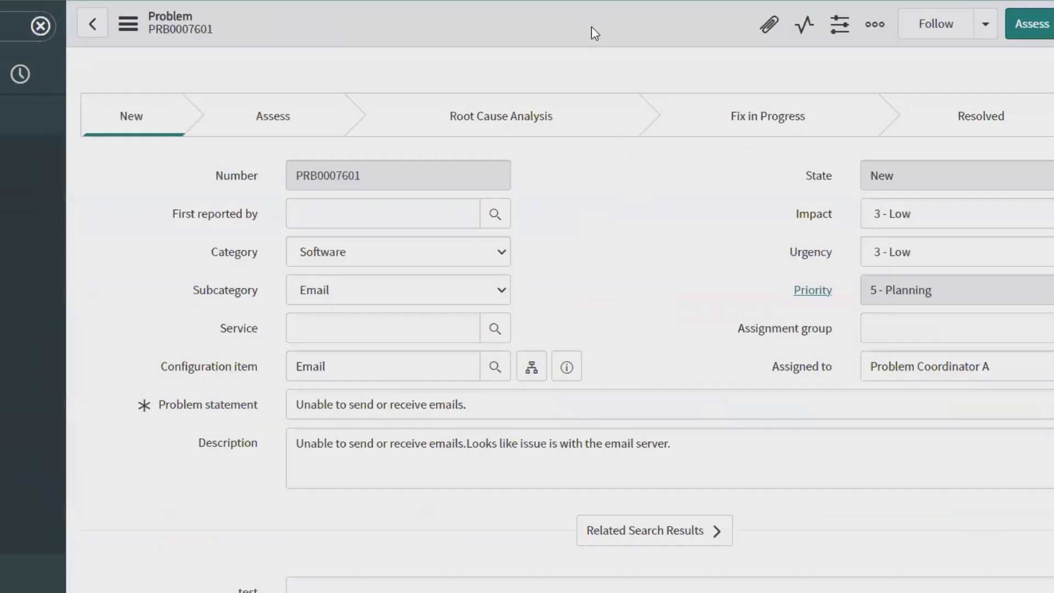
right_click(591, 28)
mouse_move(679, 259)
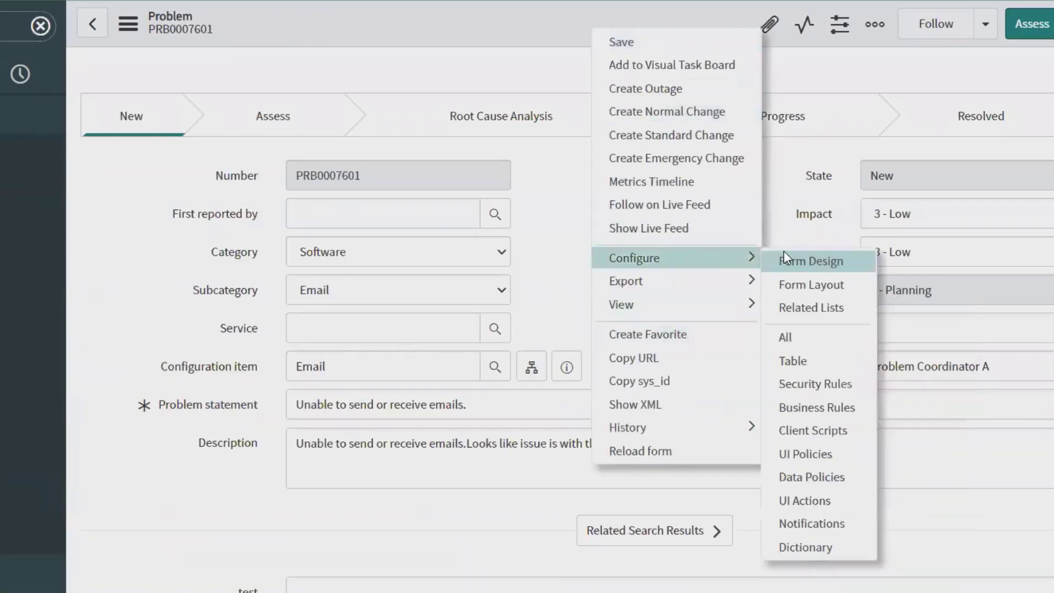
click(812, 288)
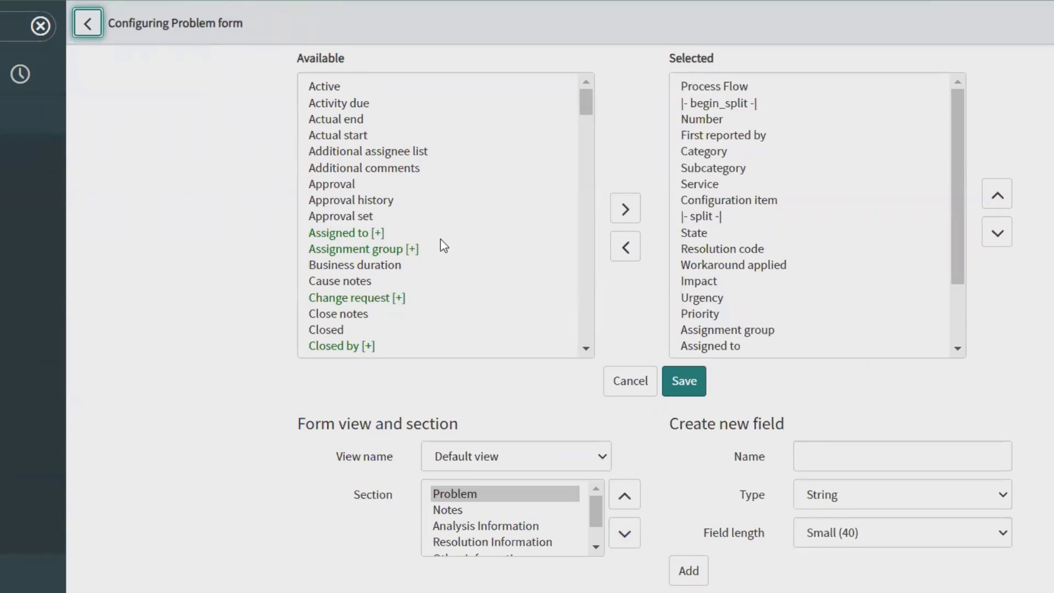
Step: Enter 'Demo' as the name for a new field under Create new field
scroll(440, 245, down, 10)
scroll(439, 269, down, 5)
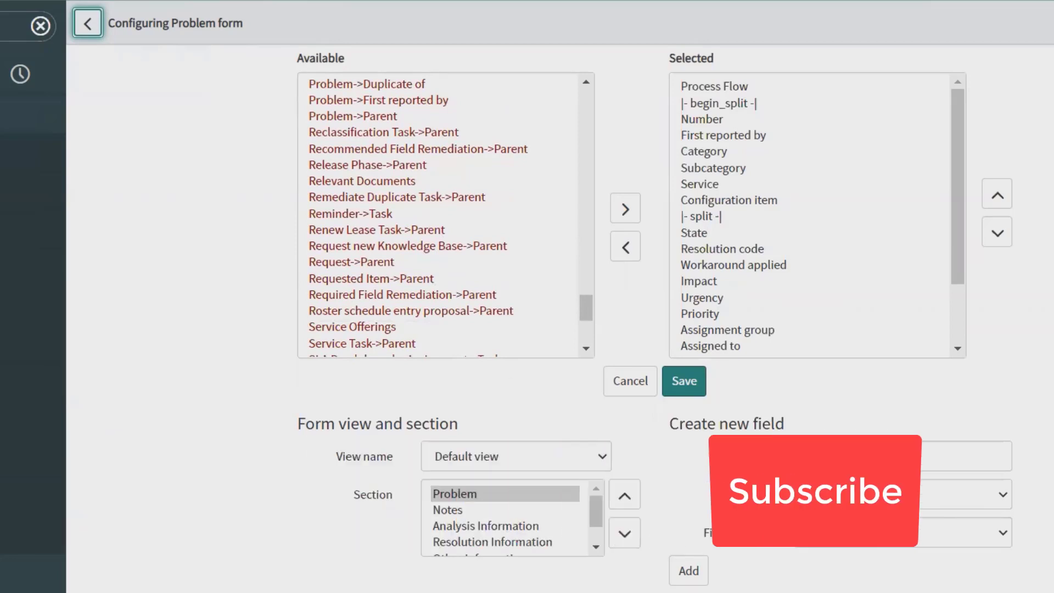
click(873, 463)
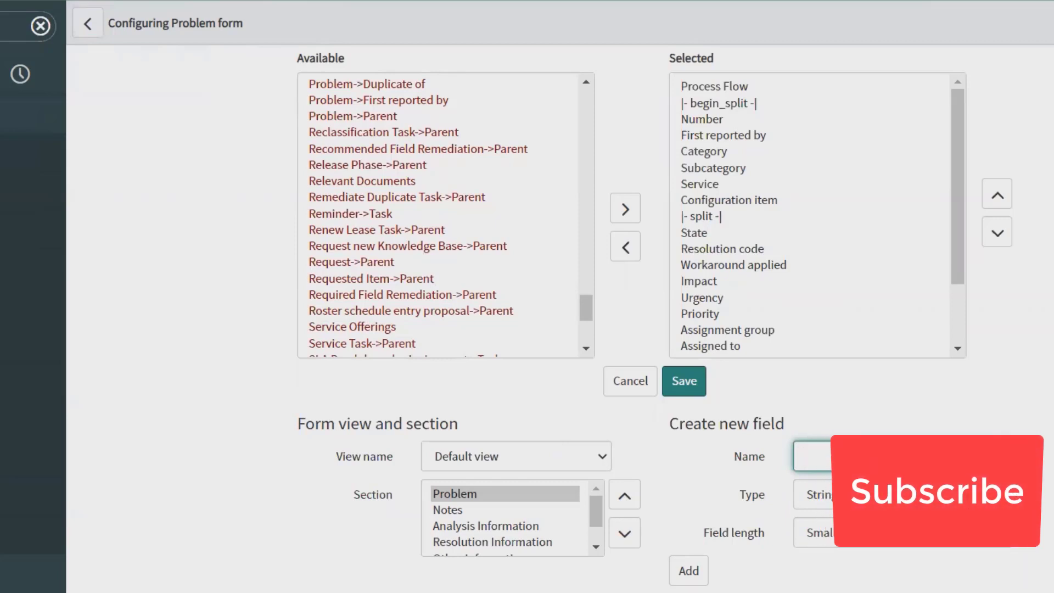
text(Demo)
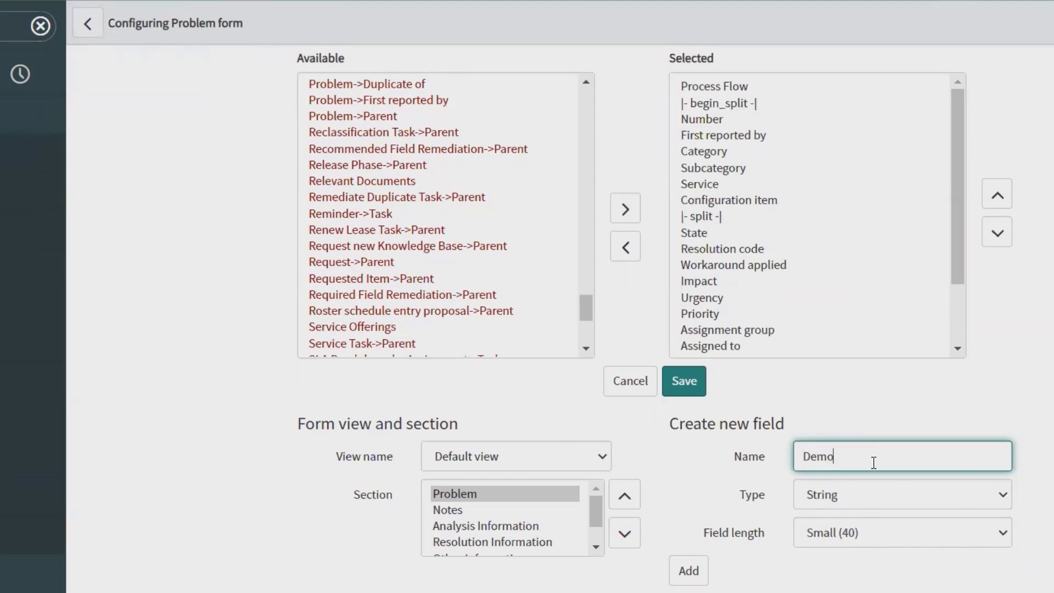
Step: Make Demo a String field with Large (1000) length and add it
click(877, 499)
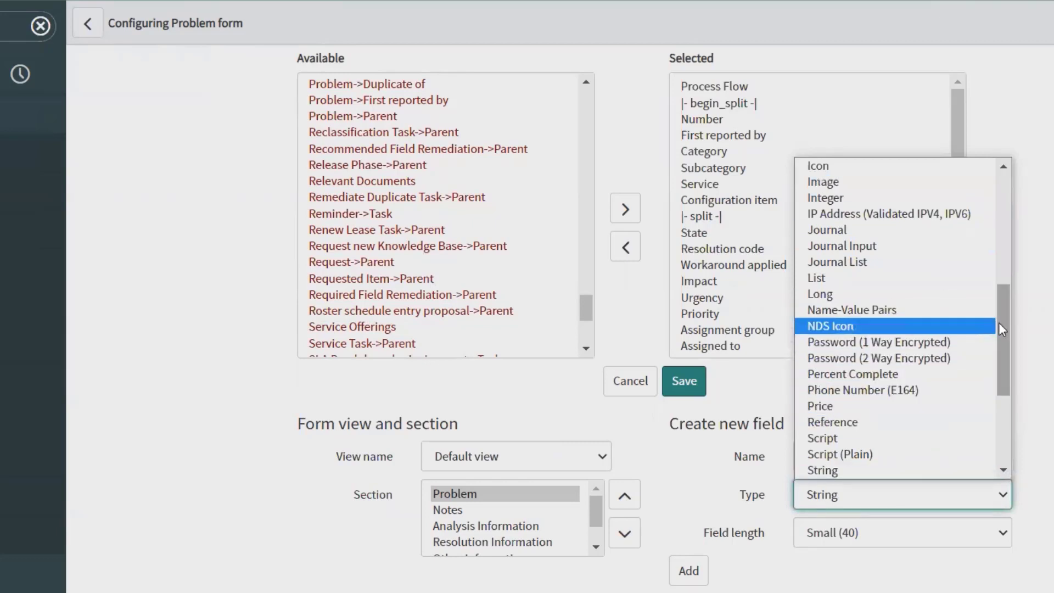
drag(999, 321, 1024, 204)
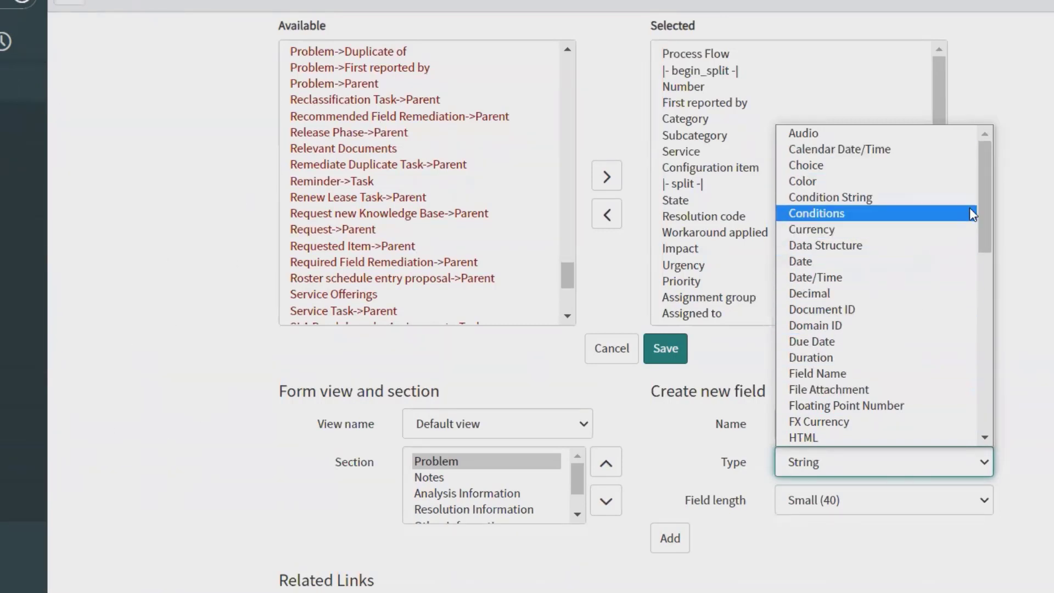
drag(982, 212, 808, 281)
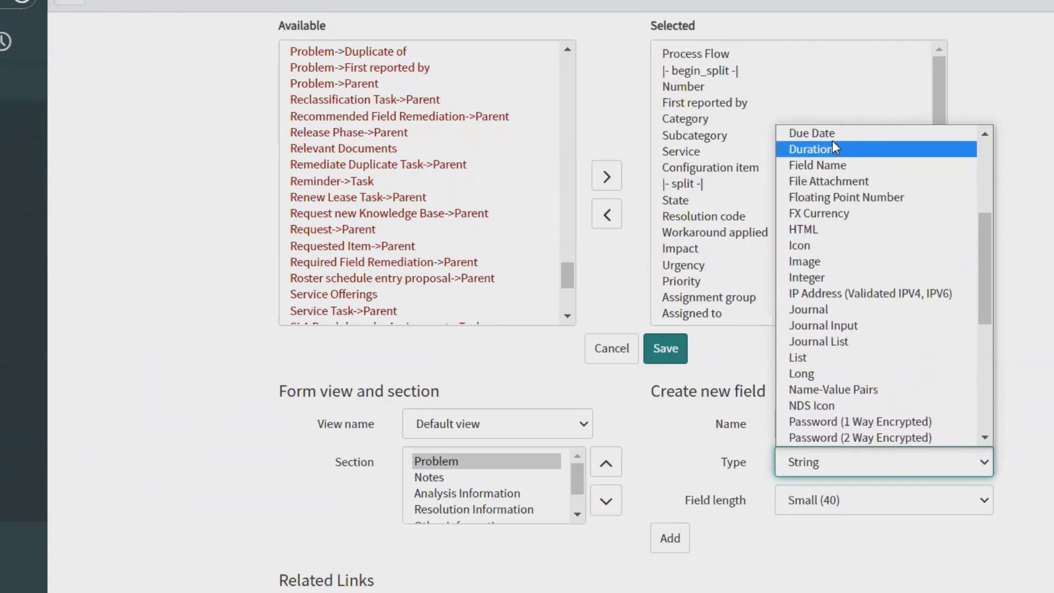
click(840, 229)
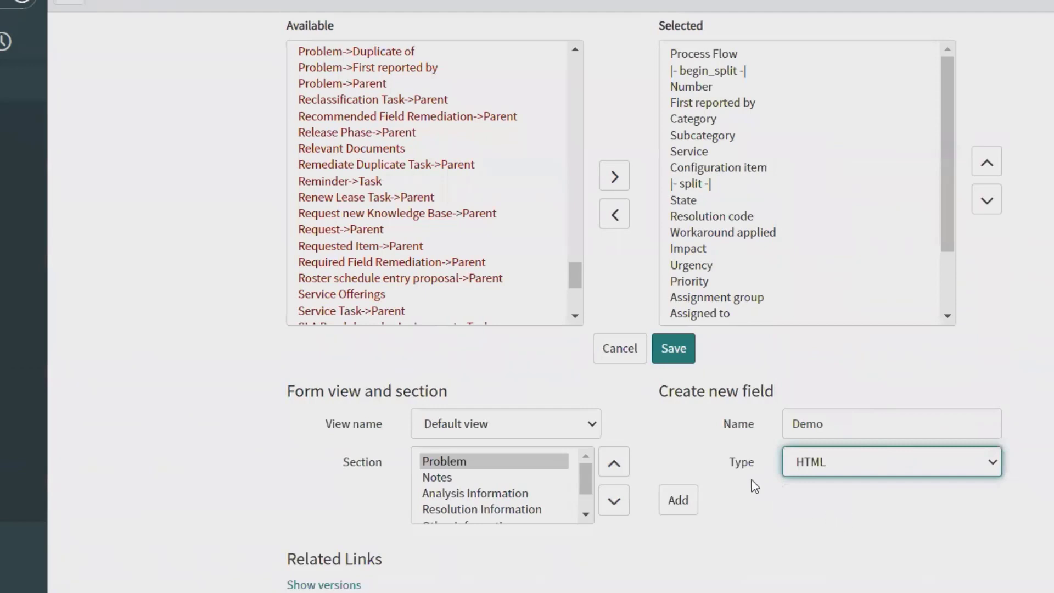
click(869, 462)
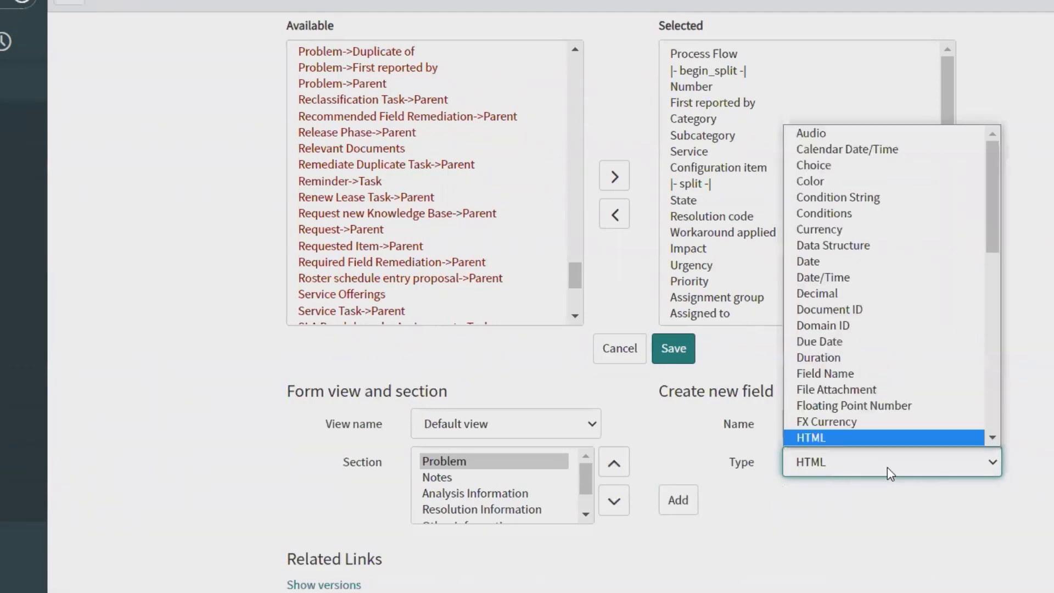
scroll(849, 256, down, 7)
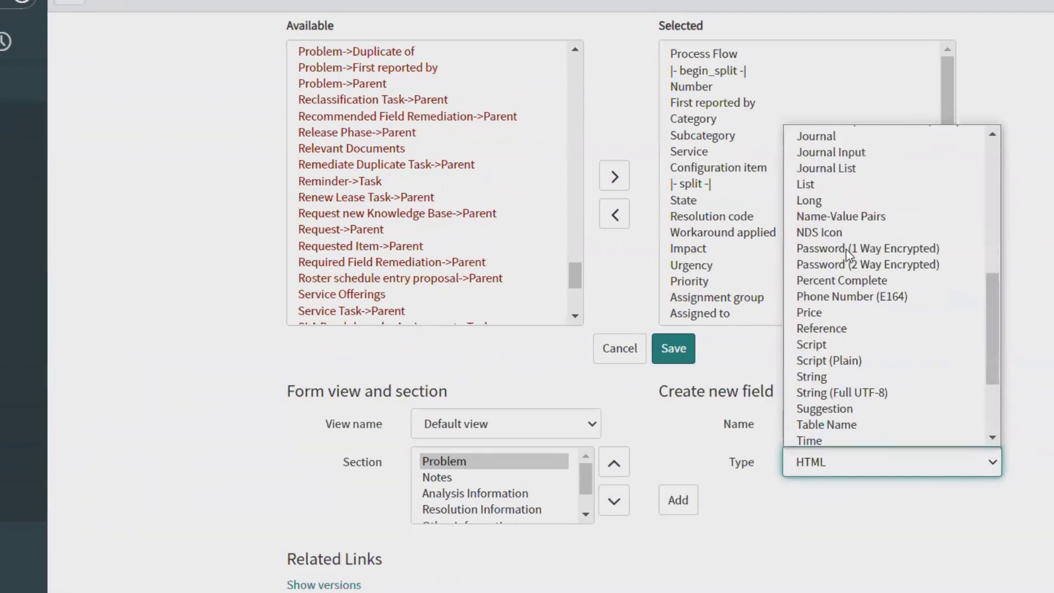
click(857, 376)
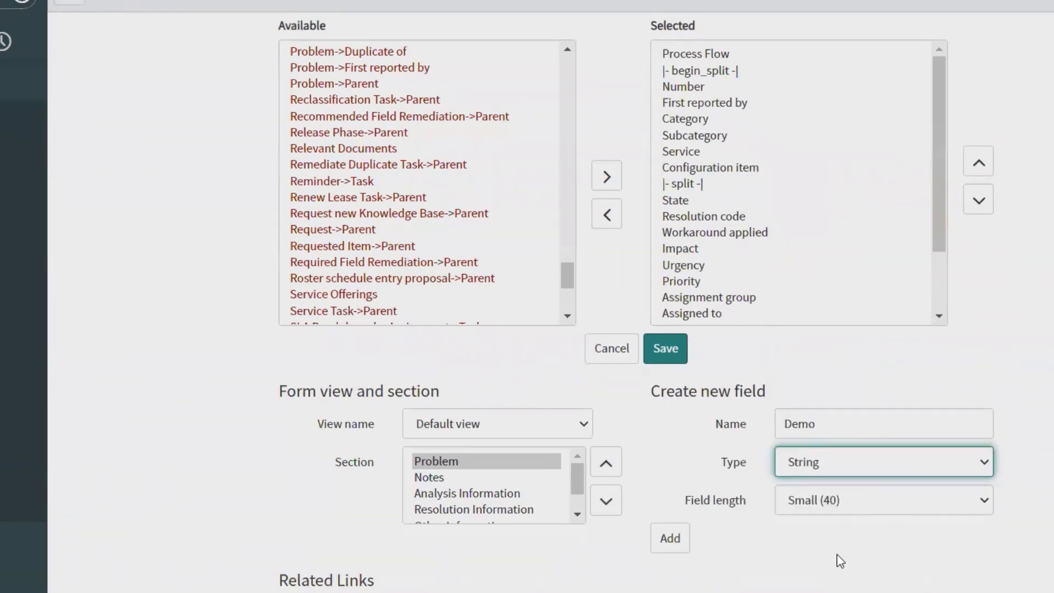
click(889, 509)
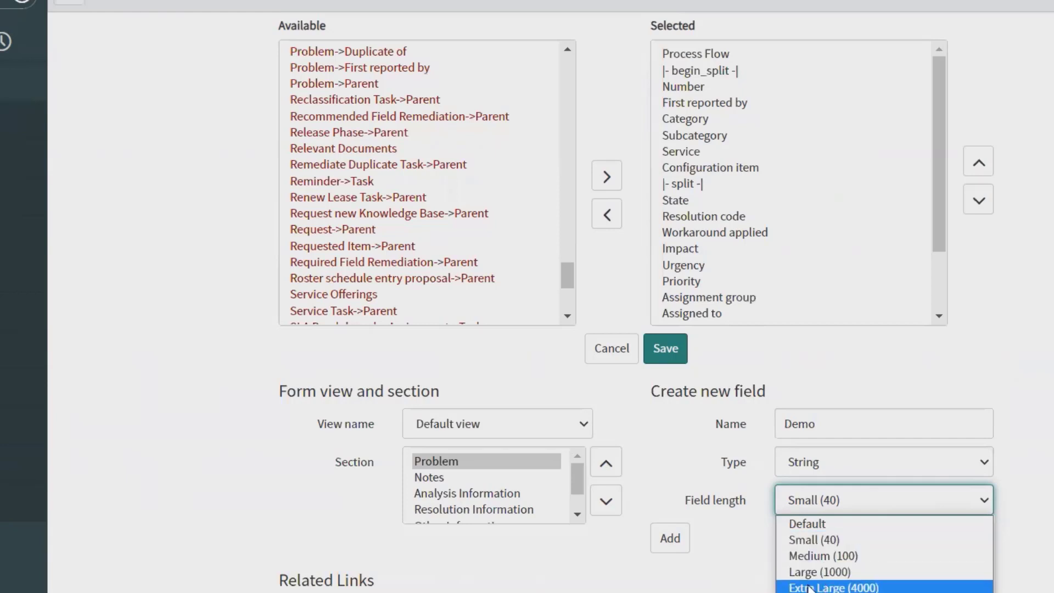
click(834, 573)
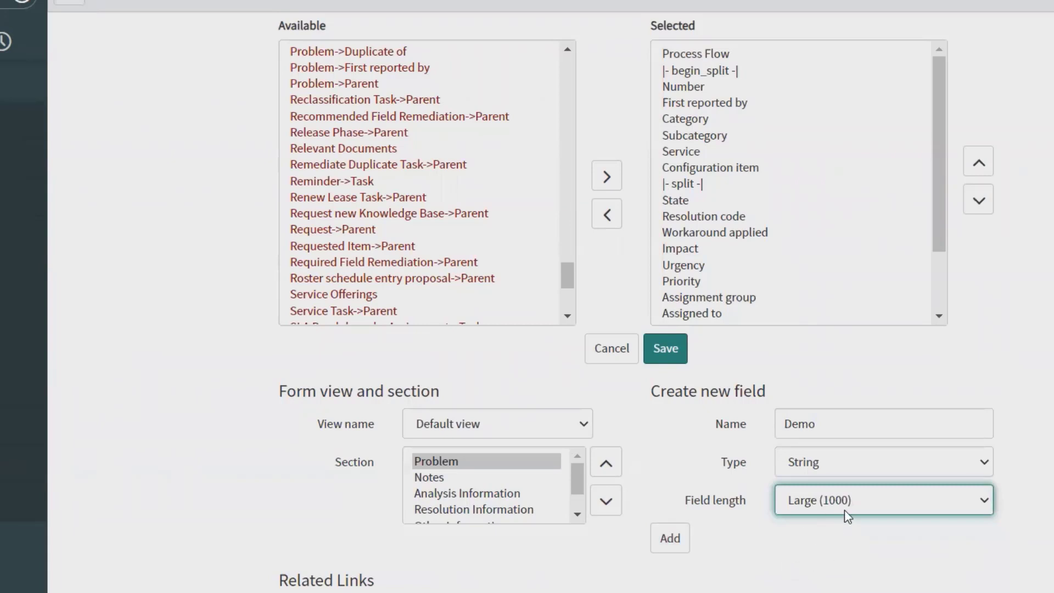
click(671, 540)
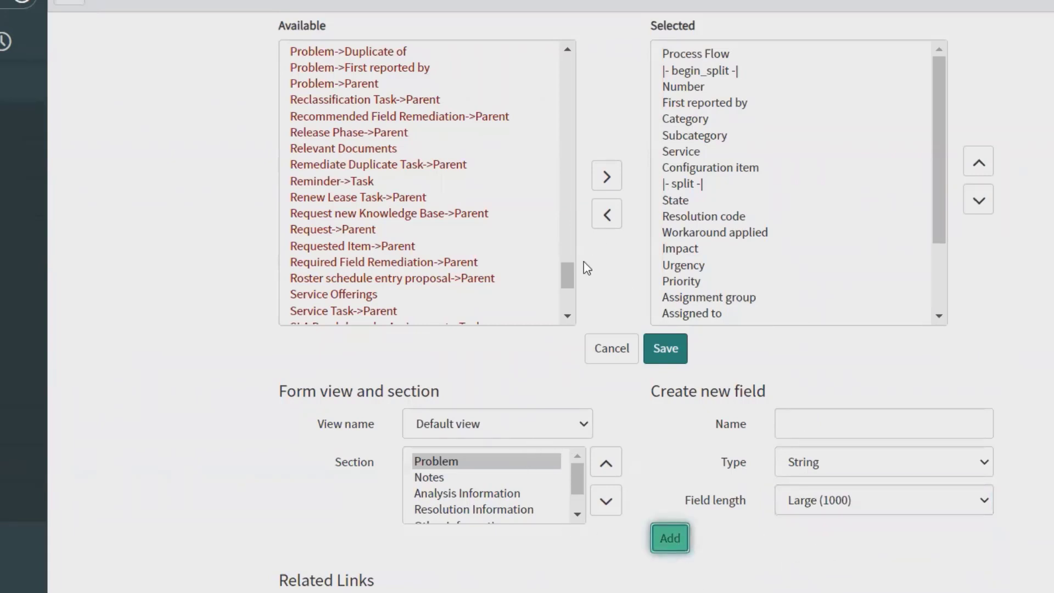
Step: Browse the Available fields starting with D, such as Duration and Due date
drag(566, 273, 570, 304)
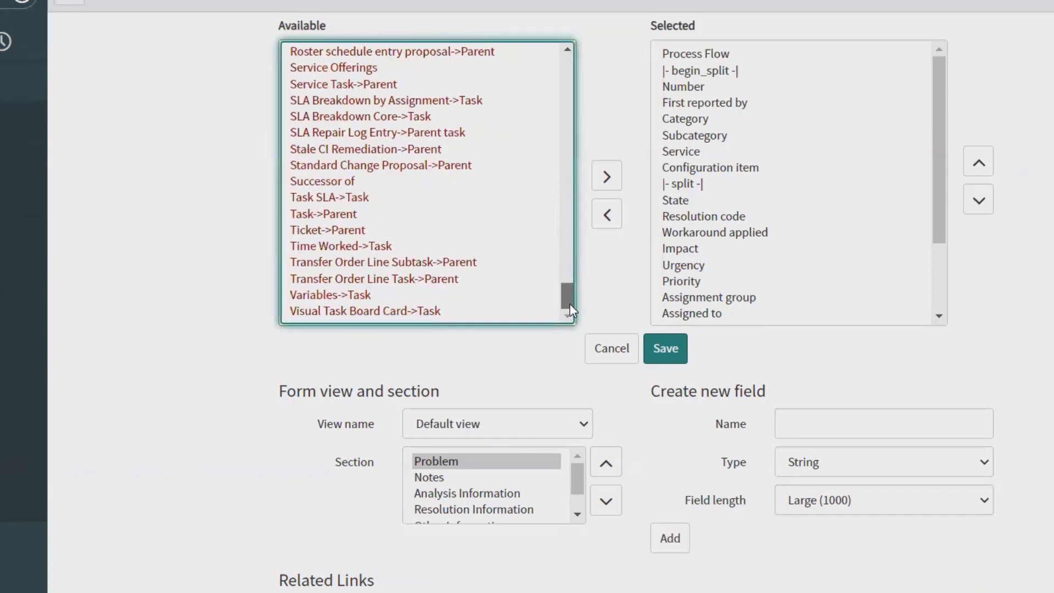
click(367, 122)
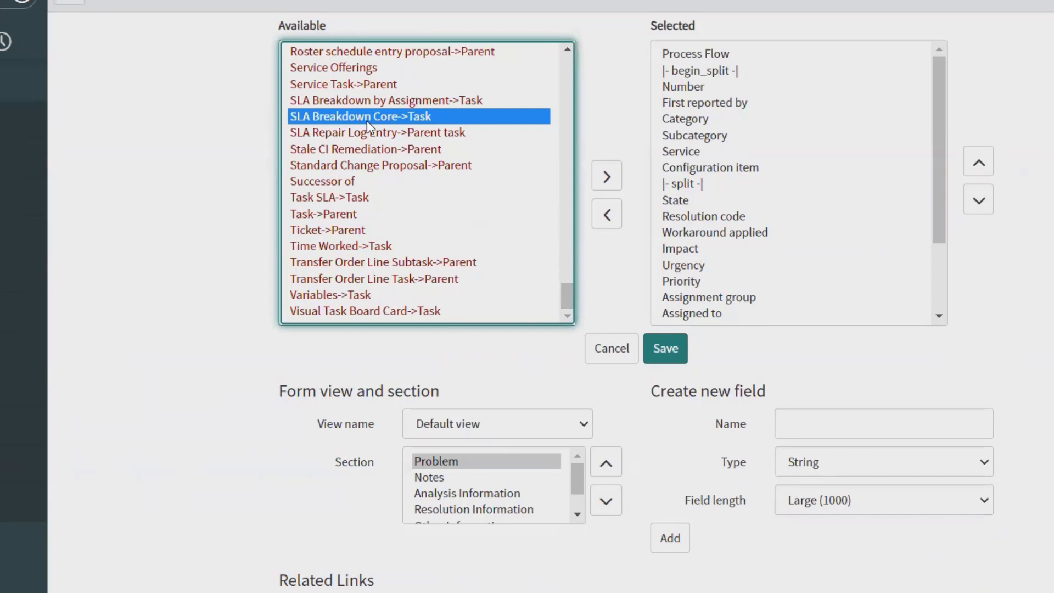
key(d)
key(d)
key(d)
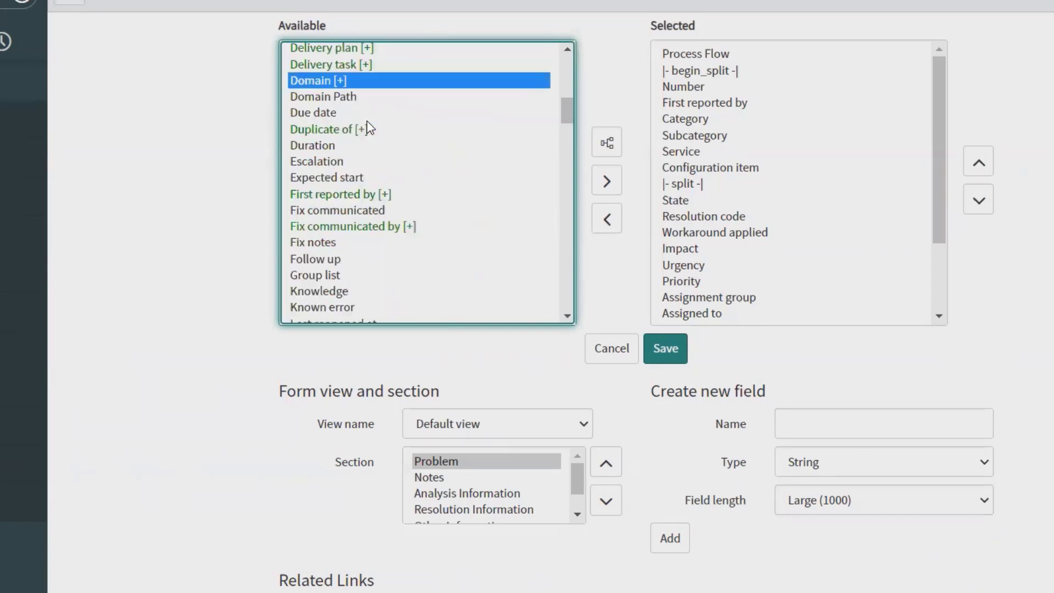
key(d)
key(d)
key(d)
key(d)
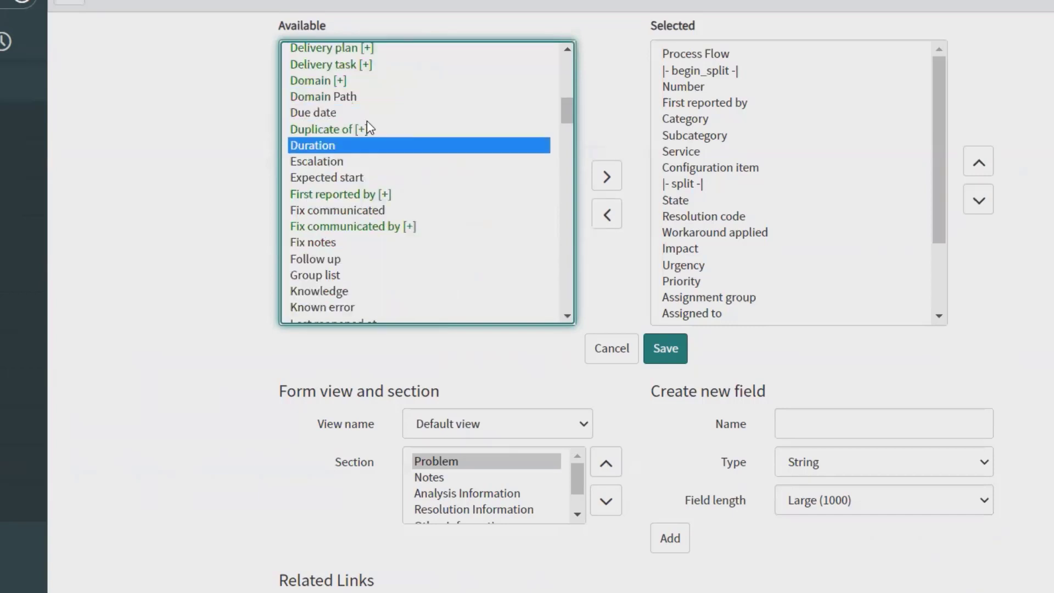
key(d)
key(d)
key(d)
key(d)
key(d)
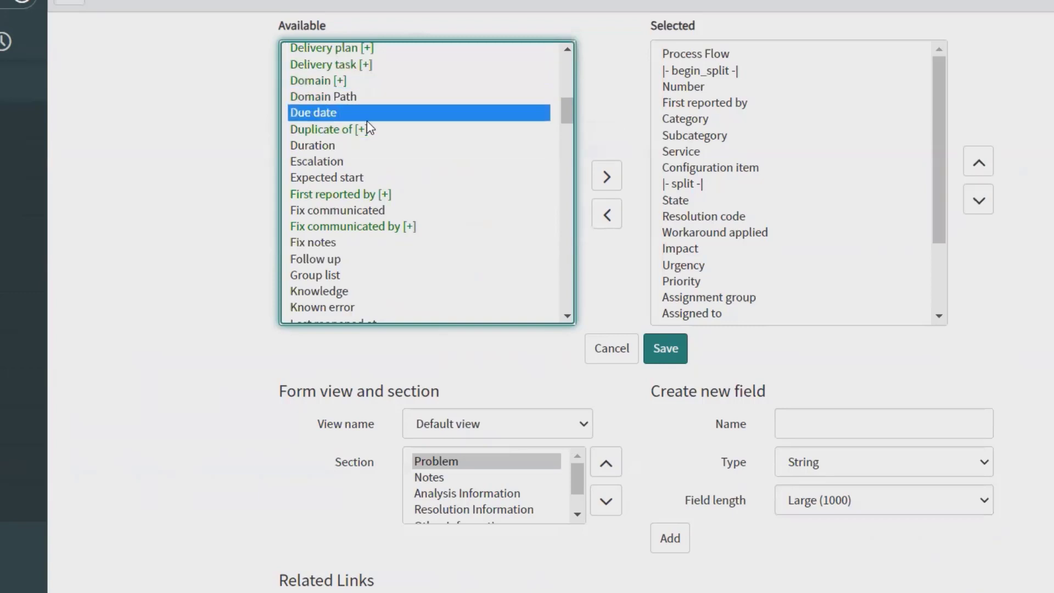
Step: Select Demo at the bottom of the Selected fields and save the layout
scroll(380, 180, up, 8)
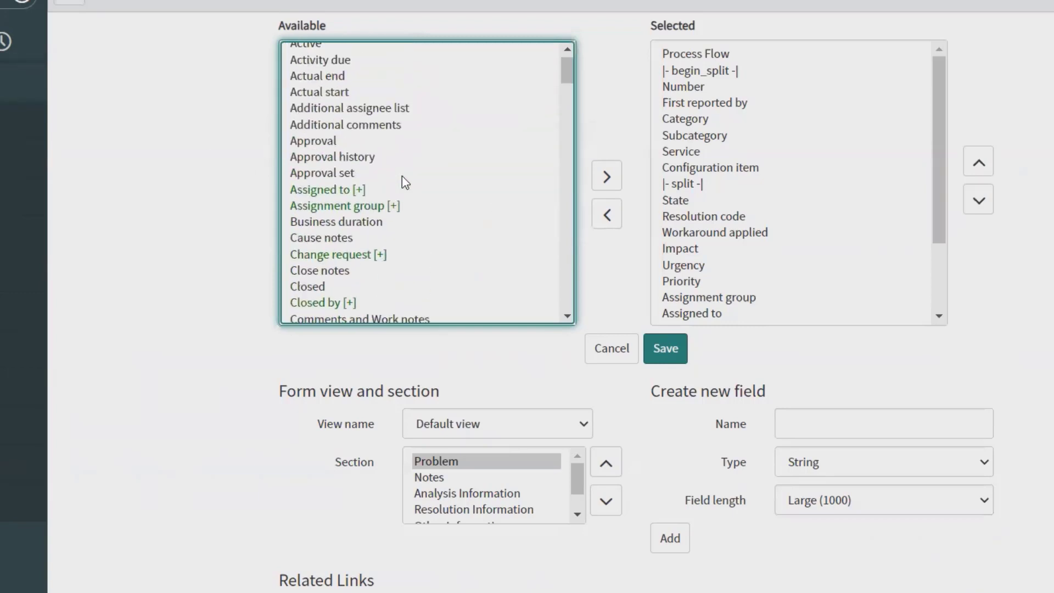
scroll(402, 177, down, 6)
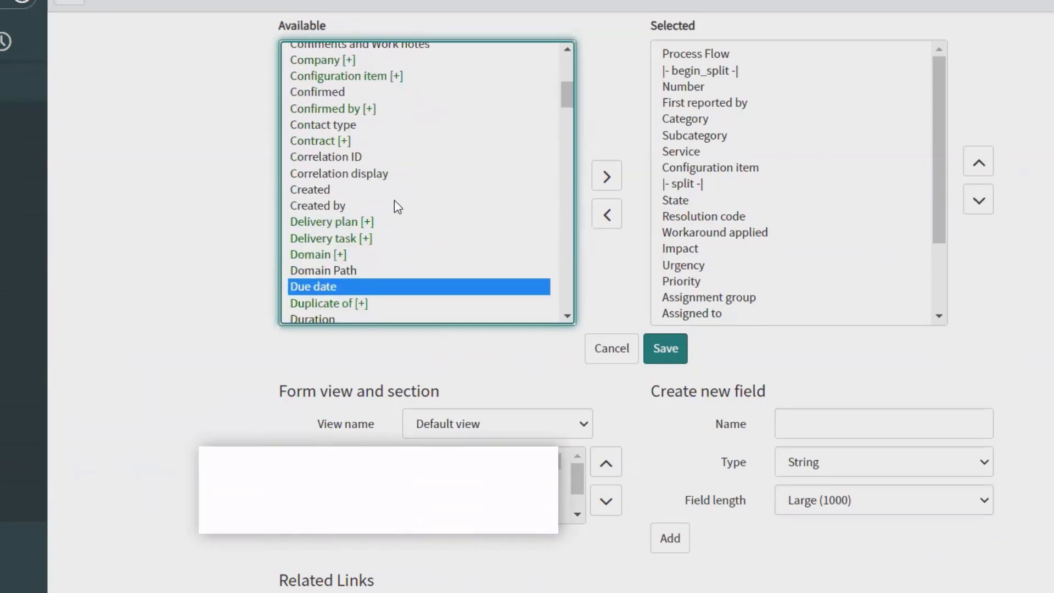
scroll(395, 204, down, 20)
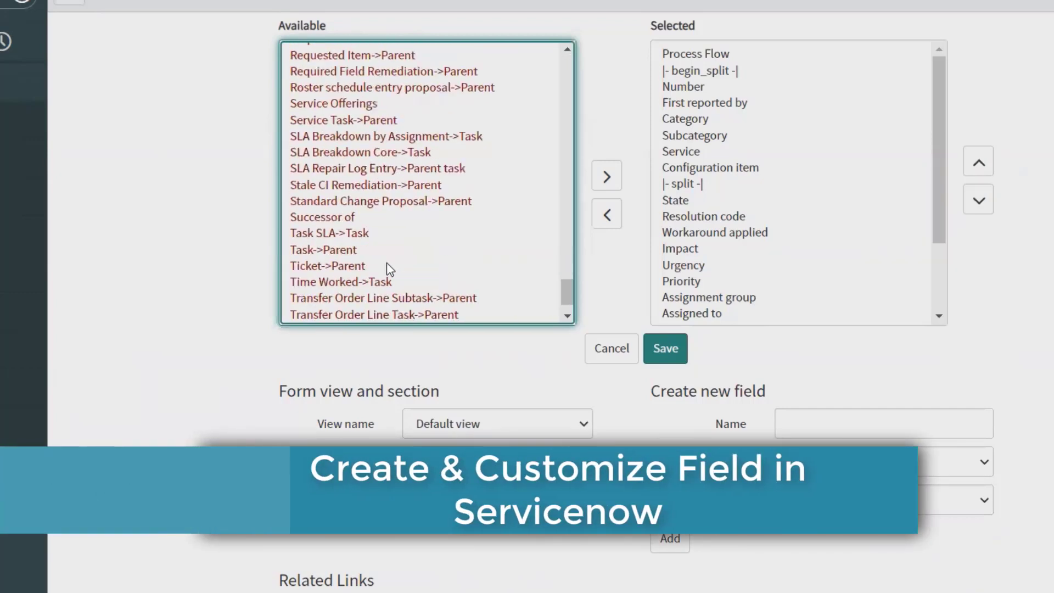
scroll(386, 270, down, 2)
scroll(400, 281, up, 20)
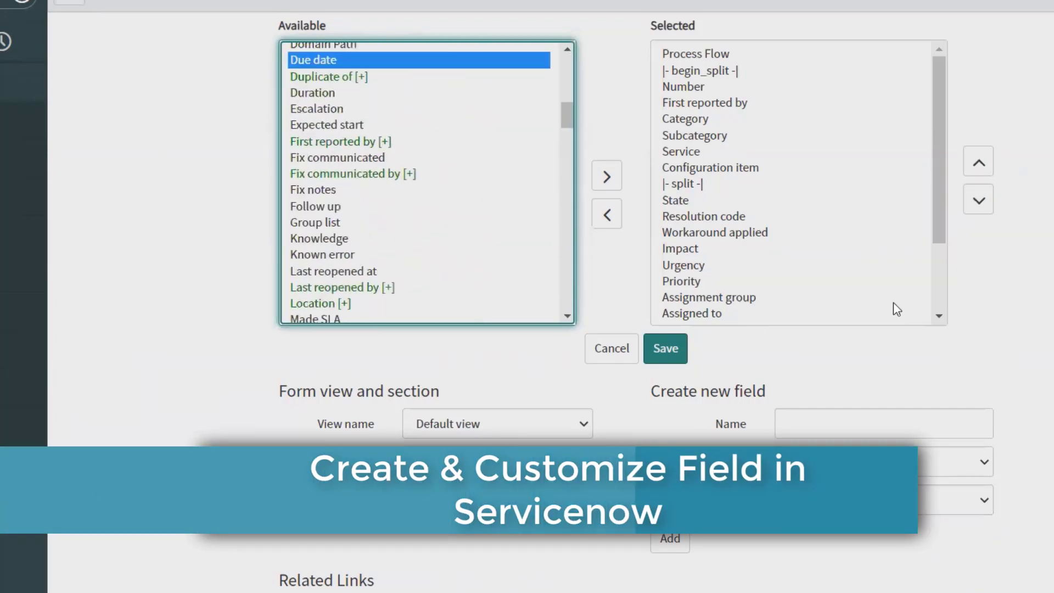
scroll(902, 305, down, 5)
click(689, 289)
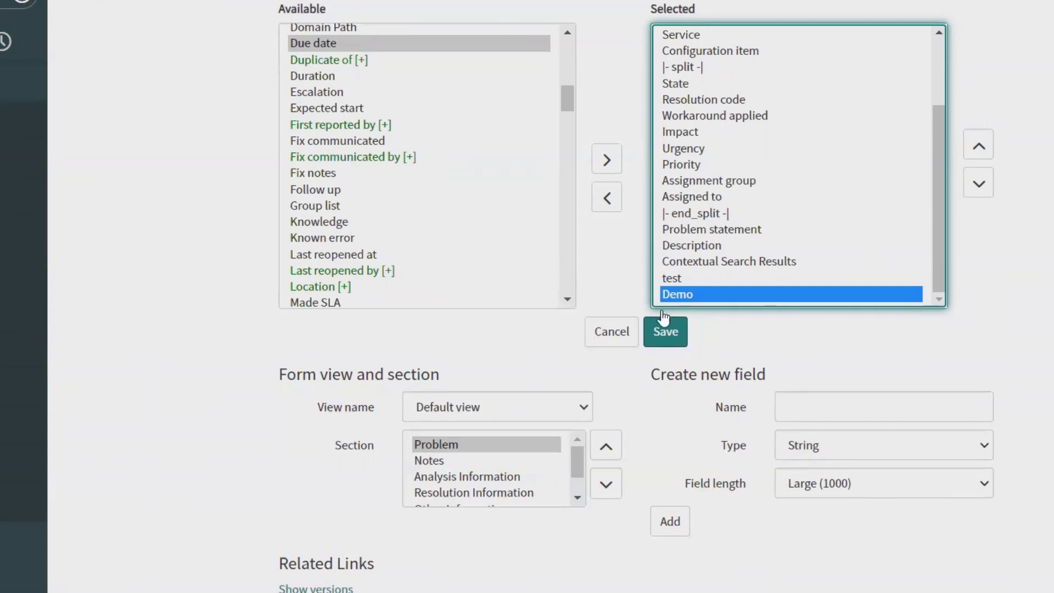
click(665, 332)
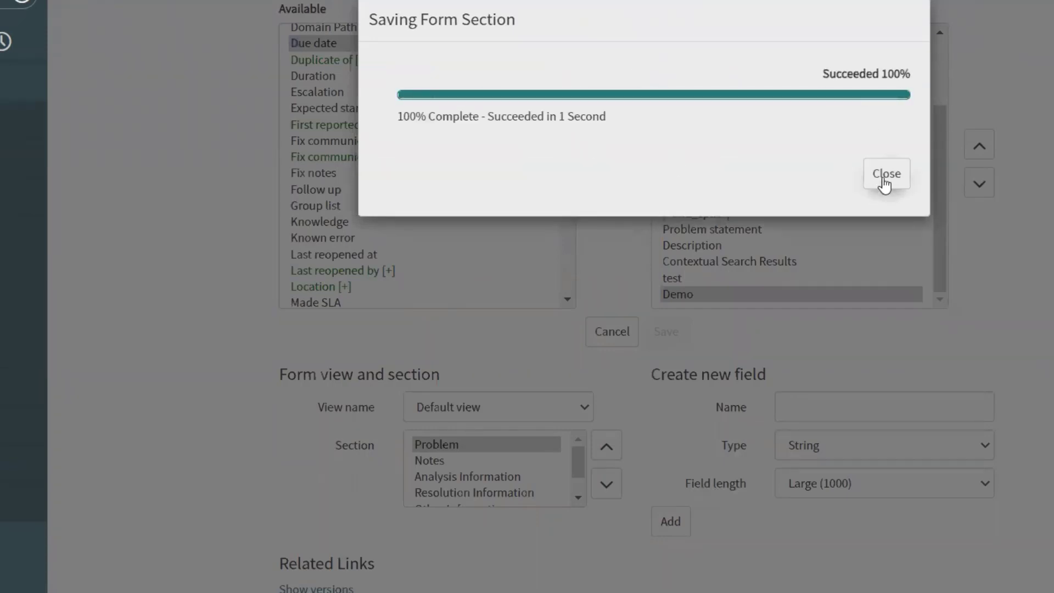
Step: Dismiss the save dialog, find the new Demo text area, and bring up its field options
click(884, 185)
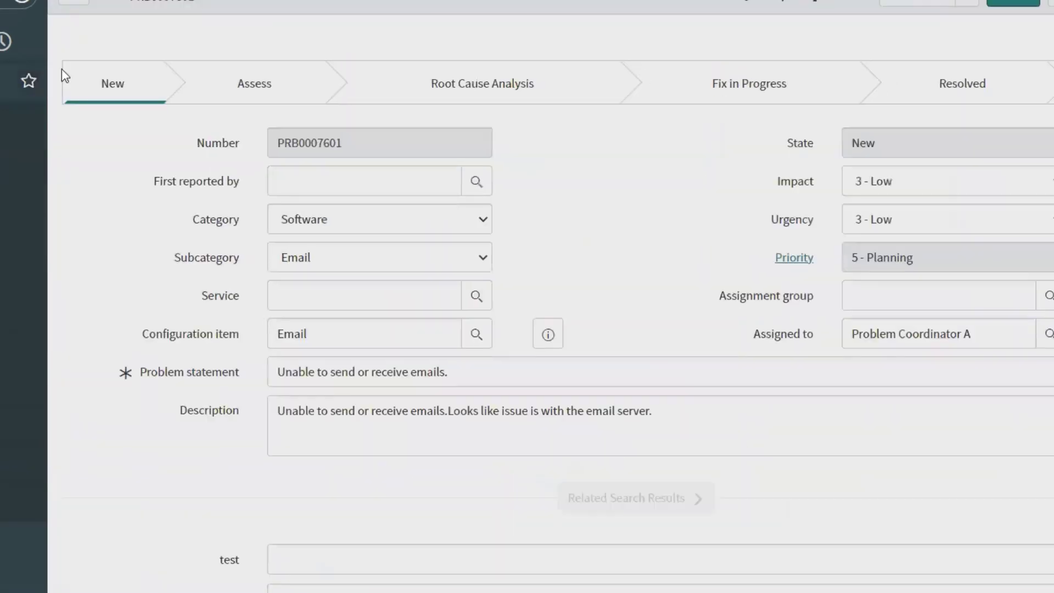
scroll(560, 216, down, 3)
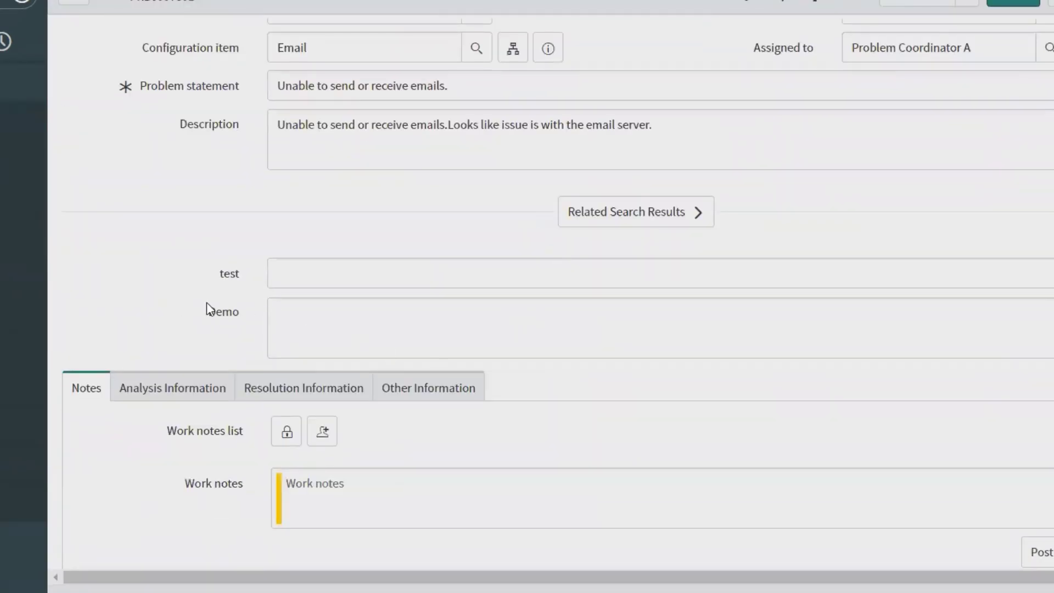
click(219, 315)
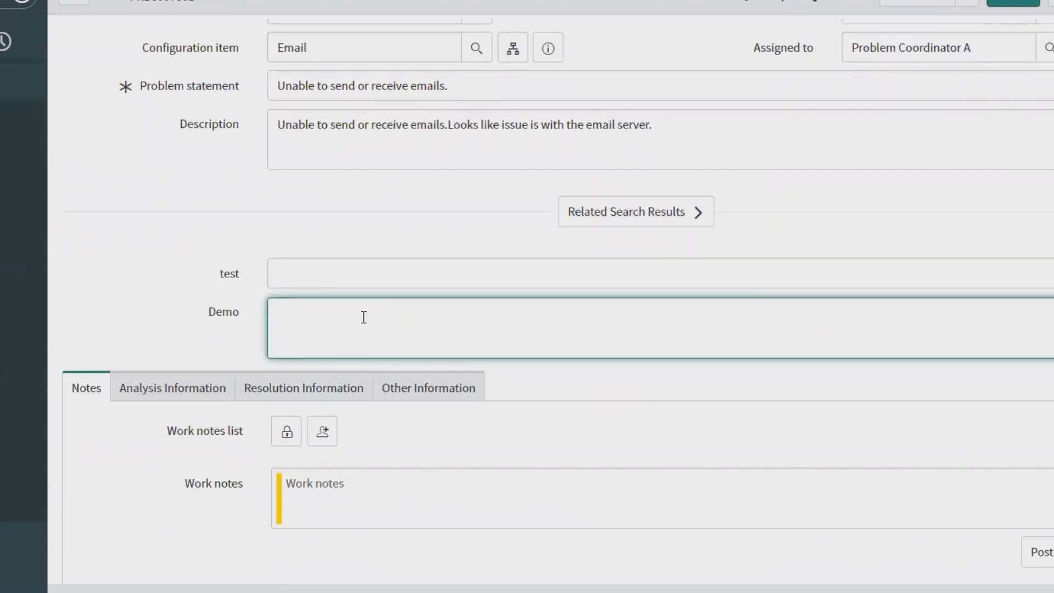
right_click(303, 311)
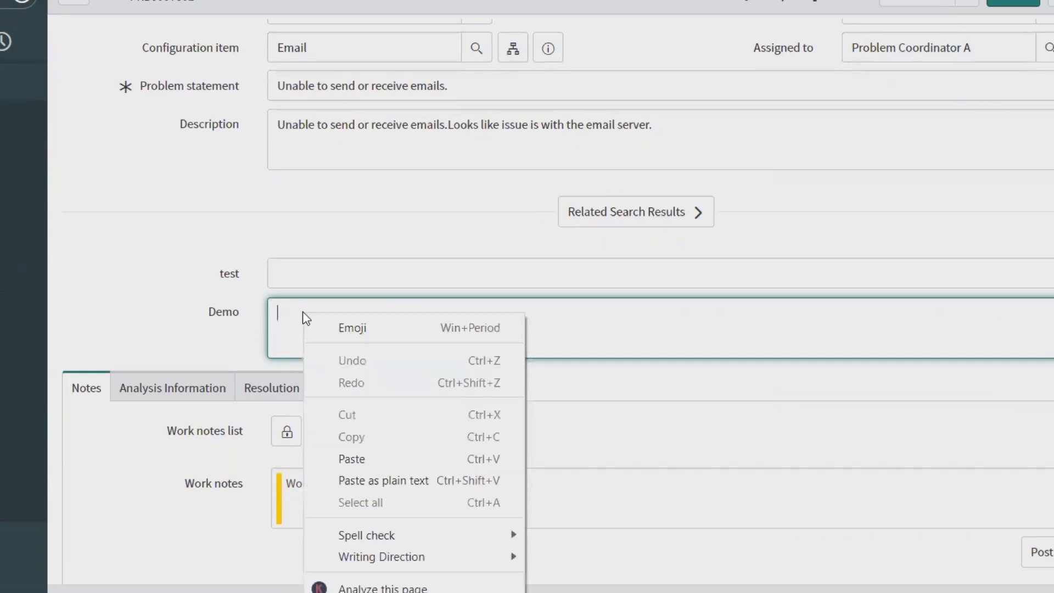
click(206, 306)
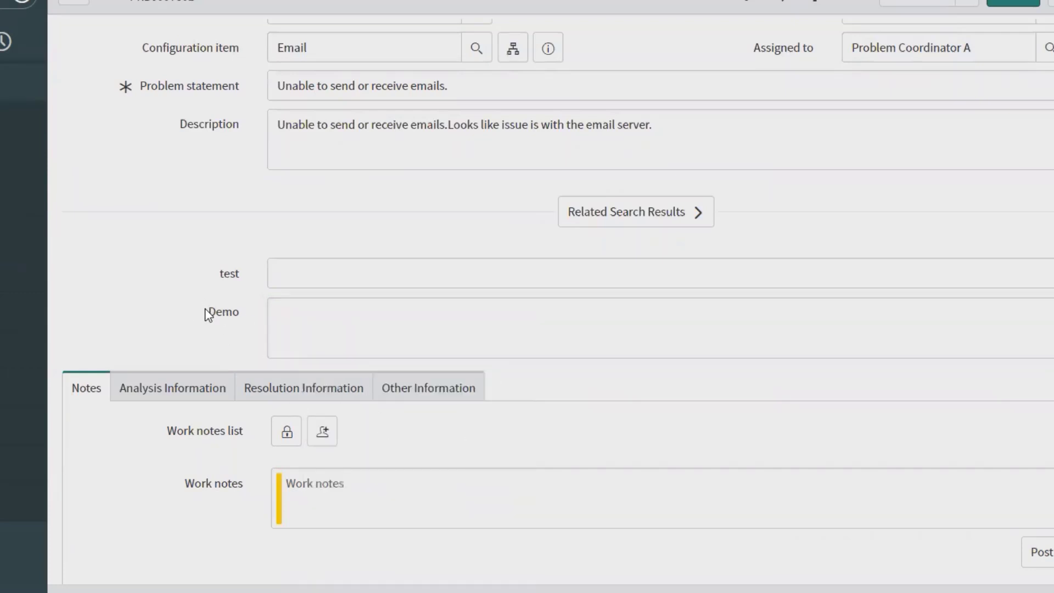
right_click(212, 310)
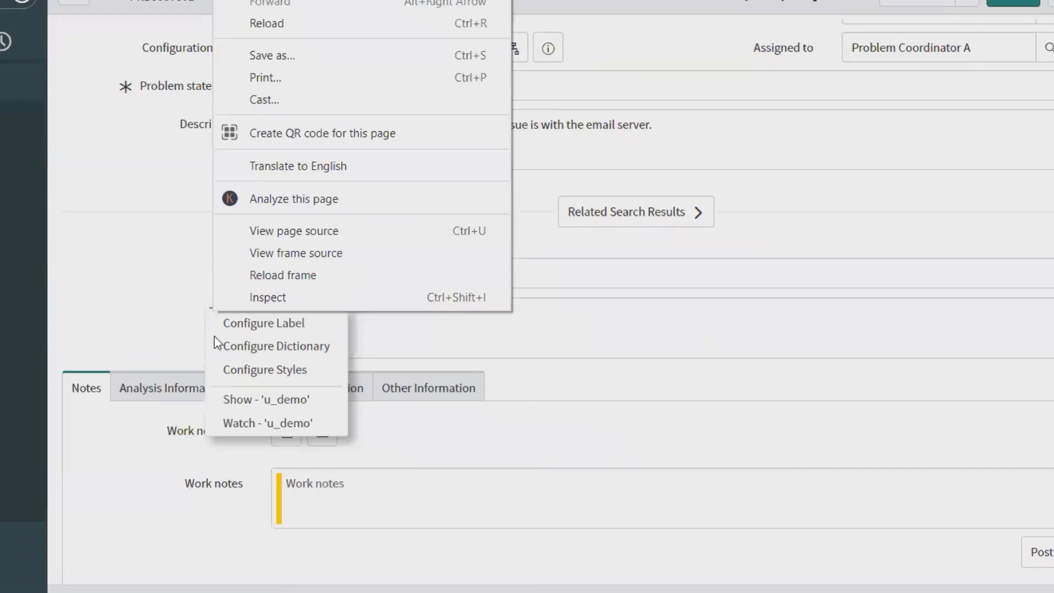
click(275, 331)
click(272, 332)
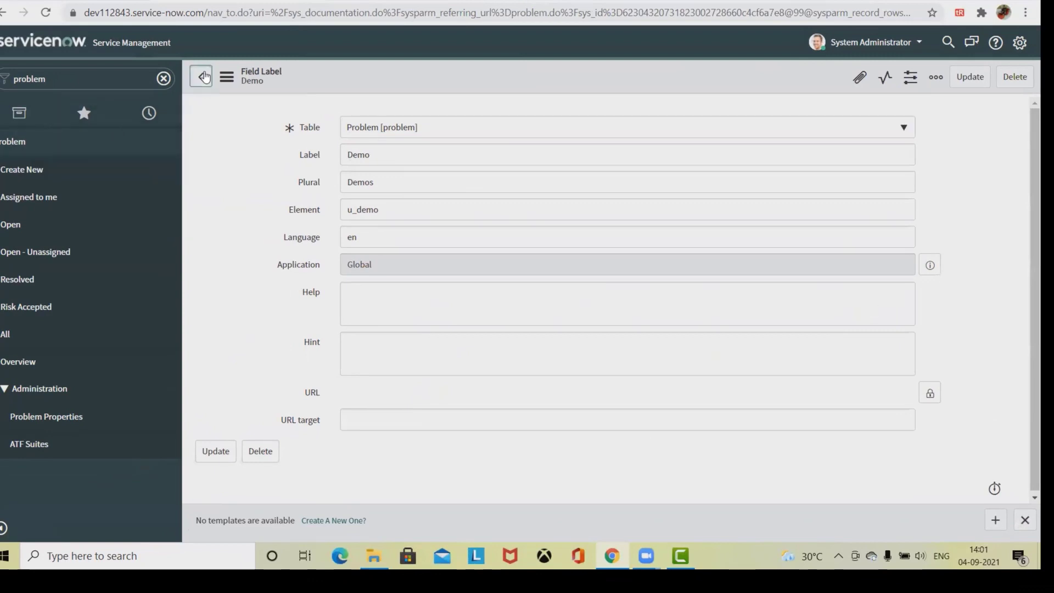
click(201, 77)
scroll(439, 396, down, 3)
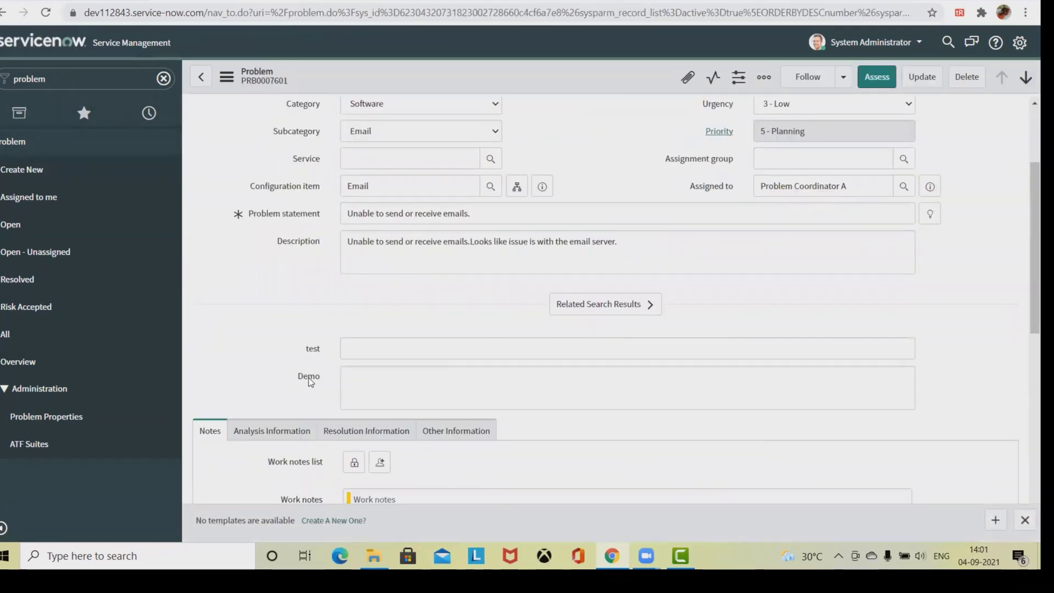
right_click(310, 380)
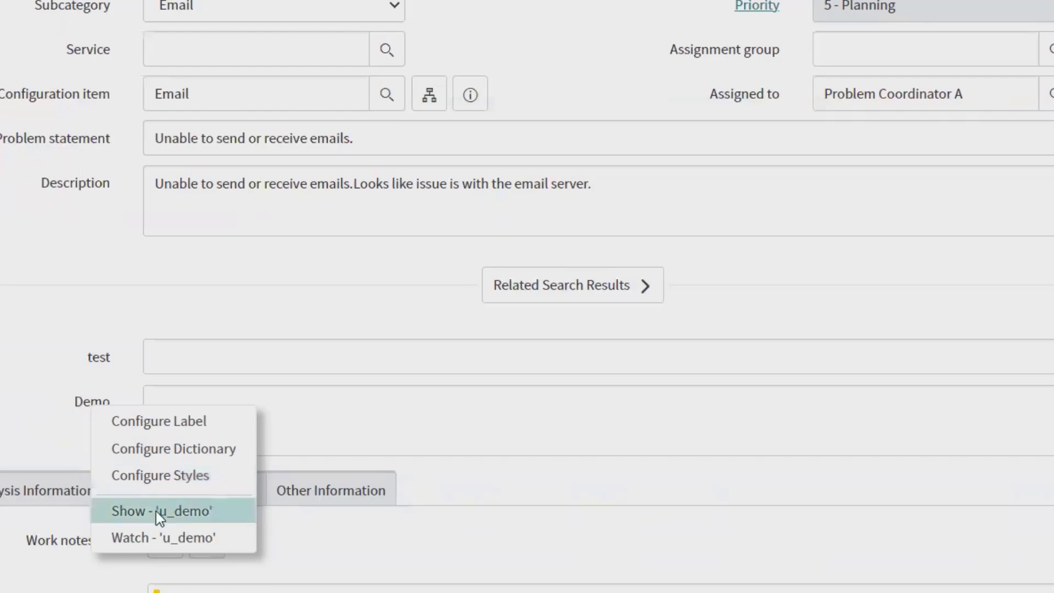
click(207, 514)
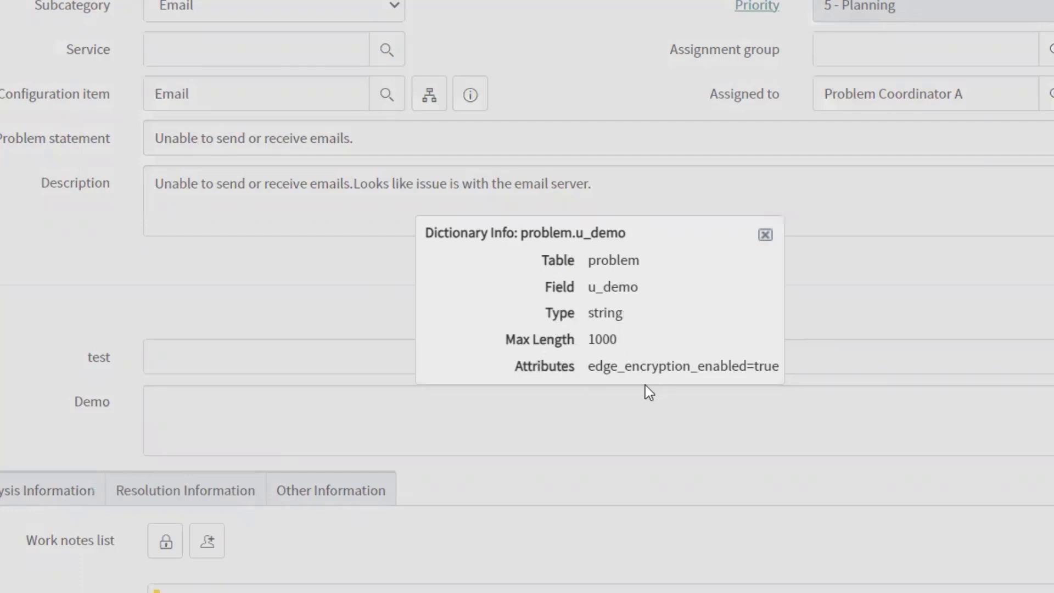
click(765, 234)
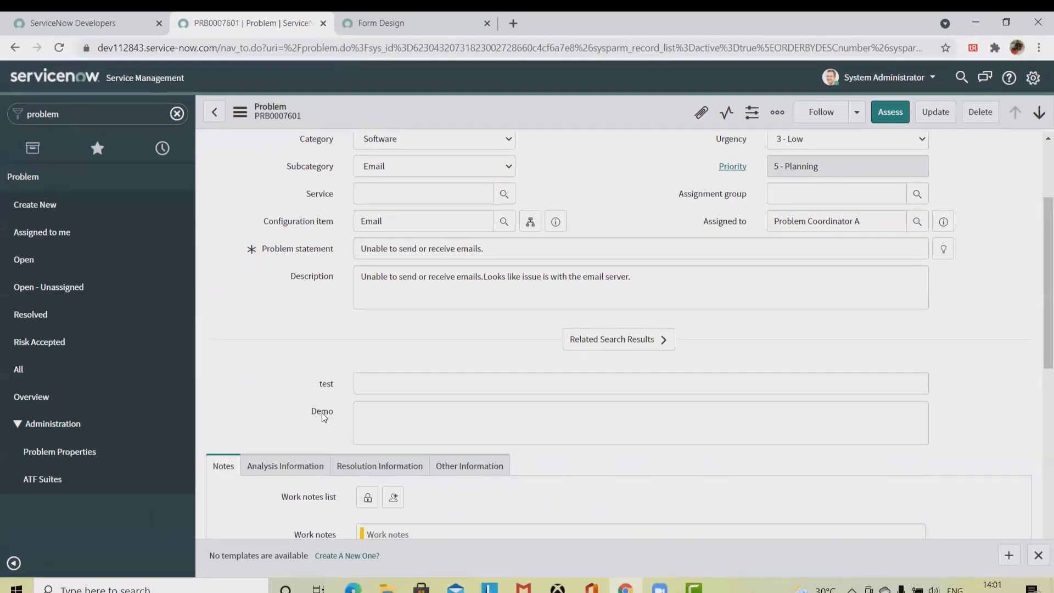
click(324, 416)
right_click(329, 413)
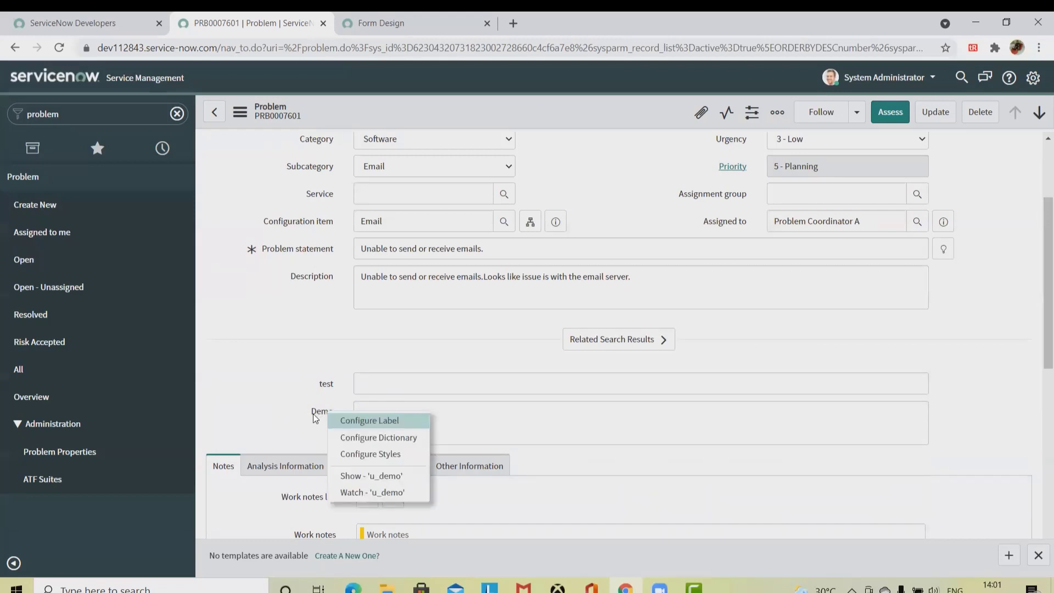
Step: Open the Demo (u_demo) dictionary entry and tick Mandatory on the 1,000-length String field
click(382, 435)
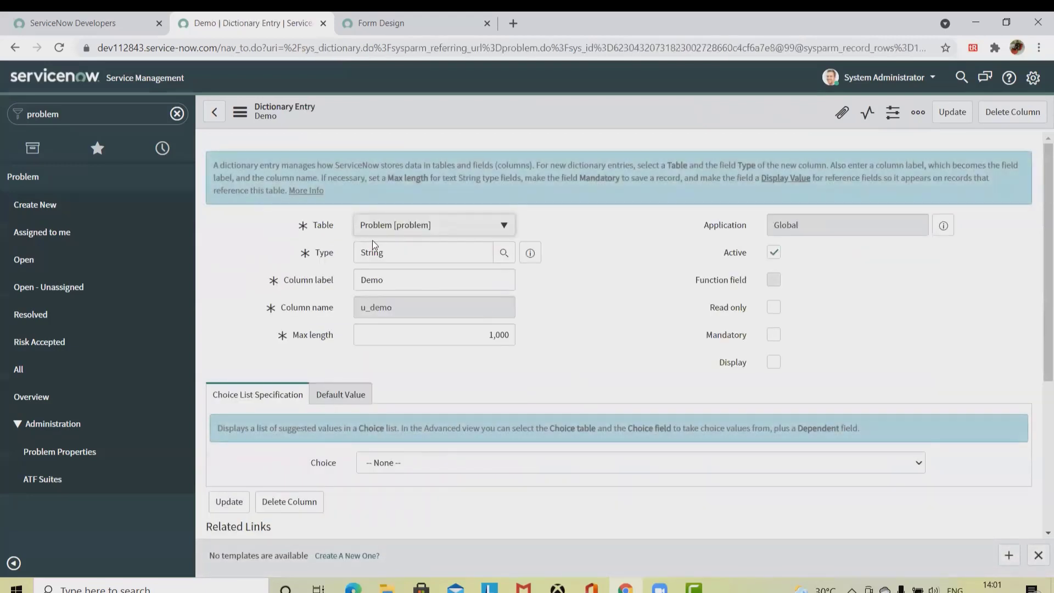
scroll(397, 419, down, 4)
scroll(398, 419, up, 2)
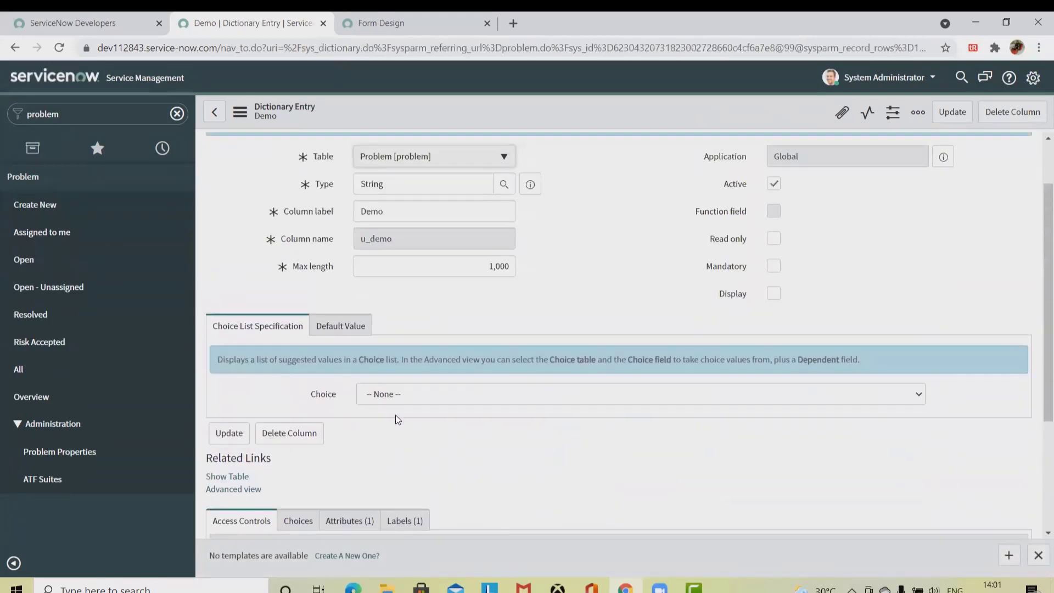
click(773, 267)
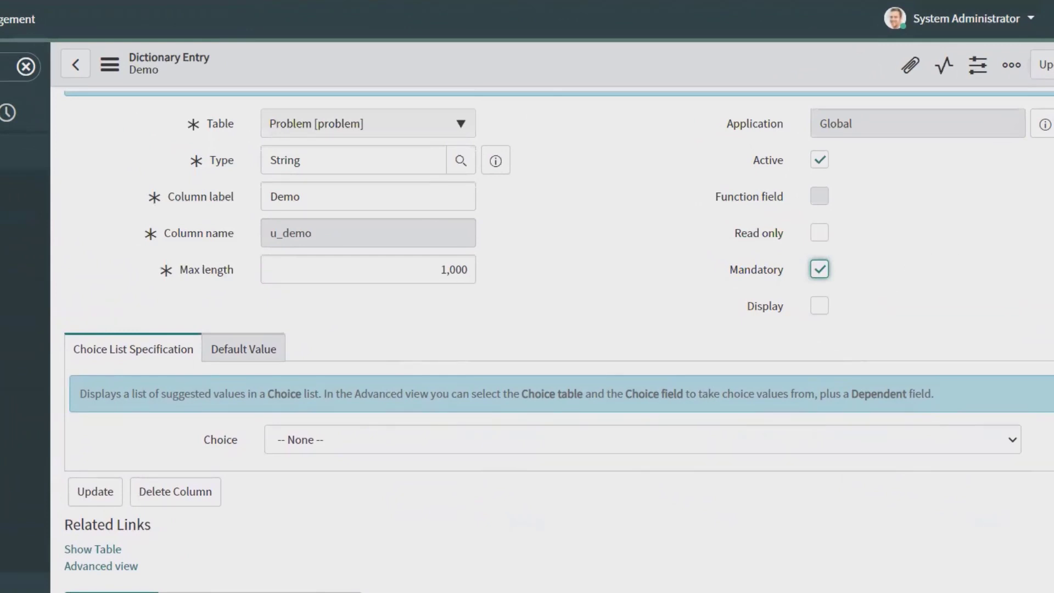
scroll(400, 505, down, 3)
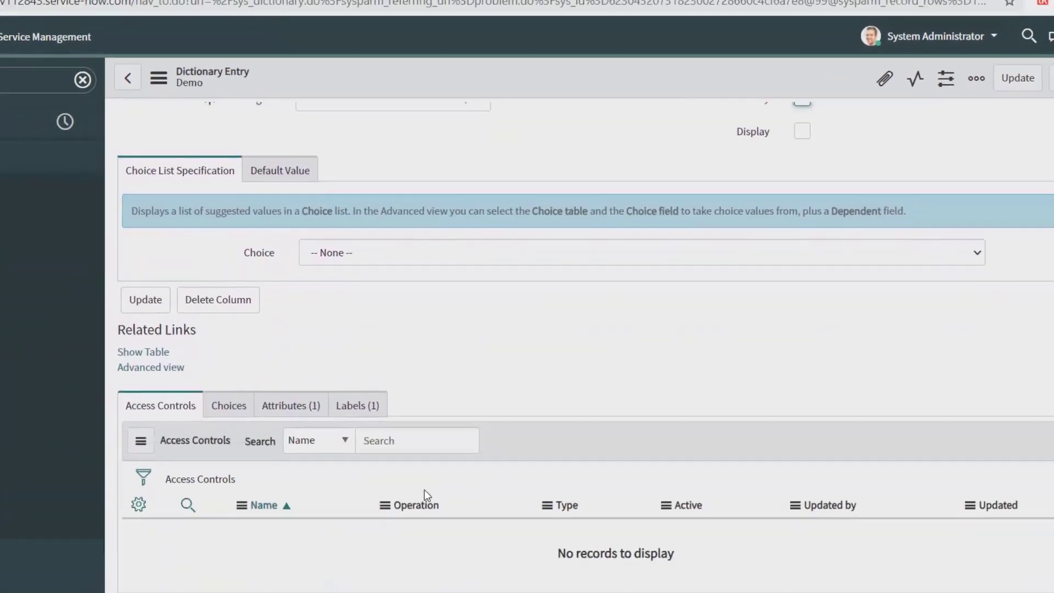
scroll(422, 368, up, 3)
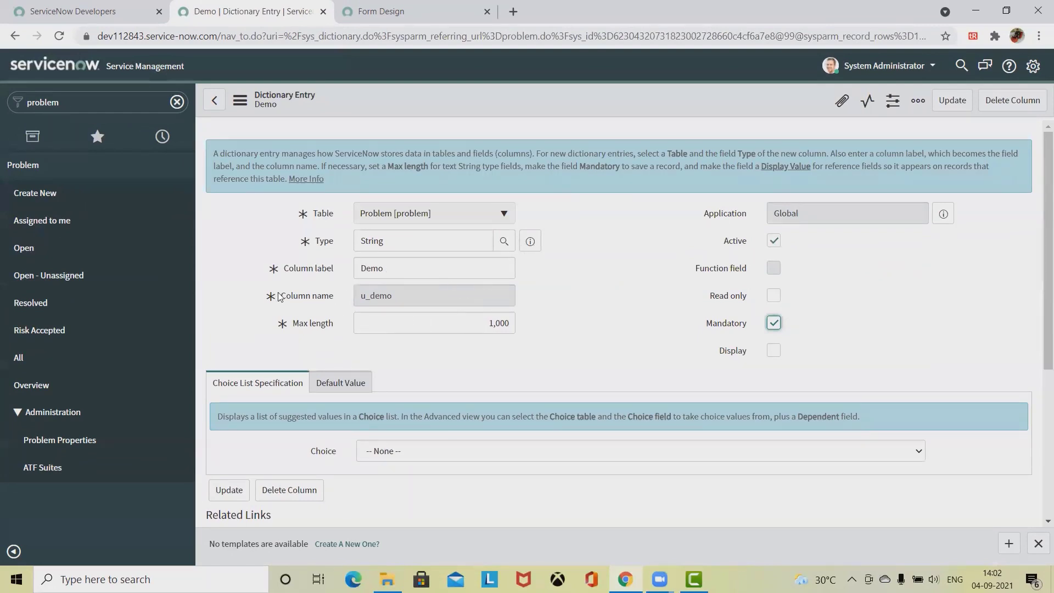
scroll(387, 353, down, 3)
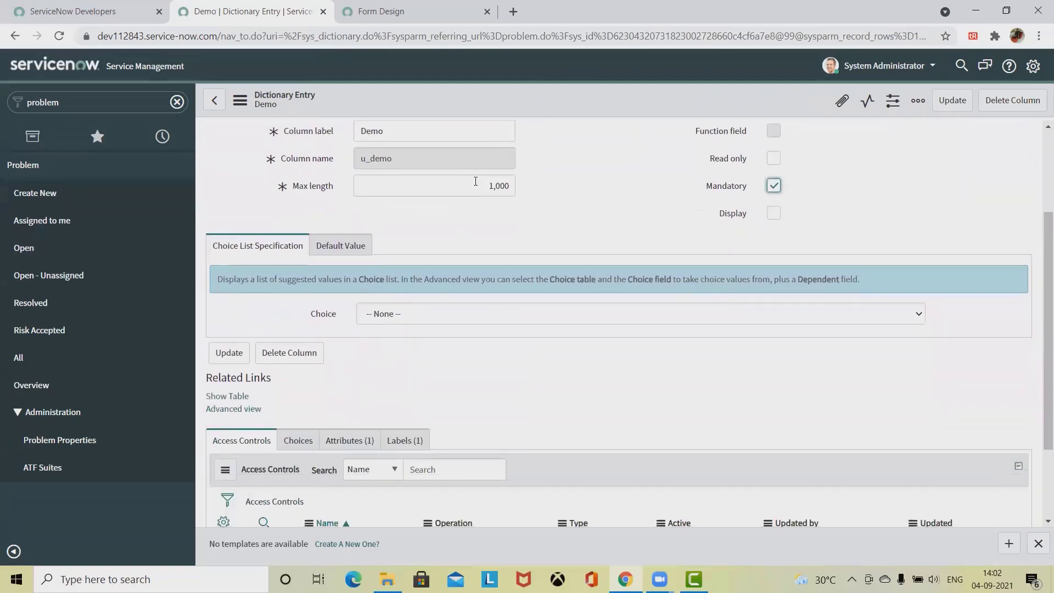
scroll(623, 319, down, 3)
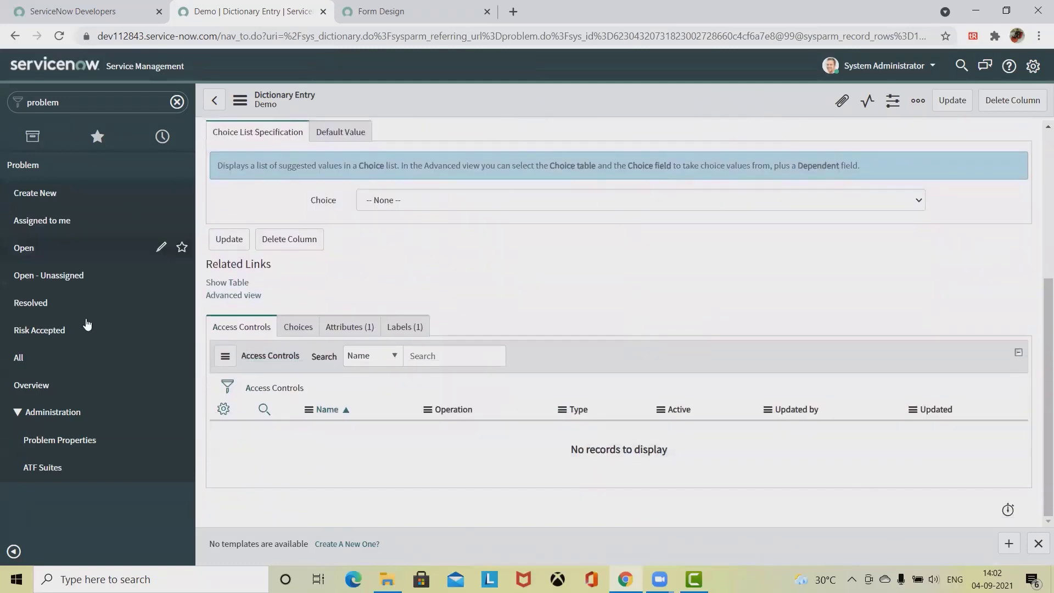
scroll(526, 331, up, 6)
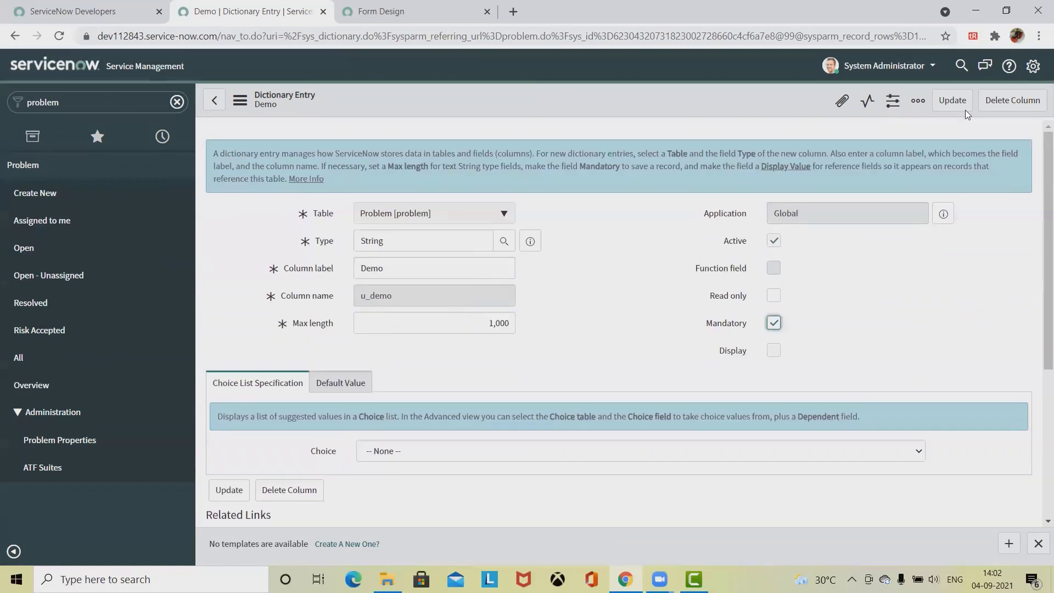
Step: Delete the Demo column, then the test (u_test) column, from the Problem table
click(1019, 105)
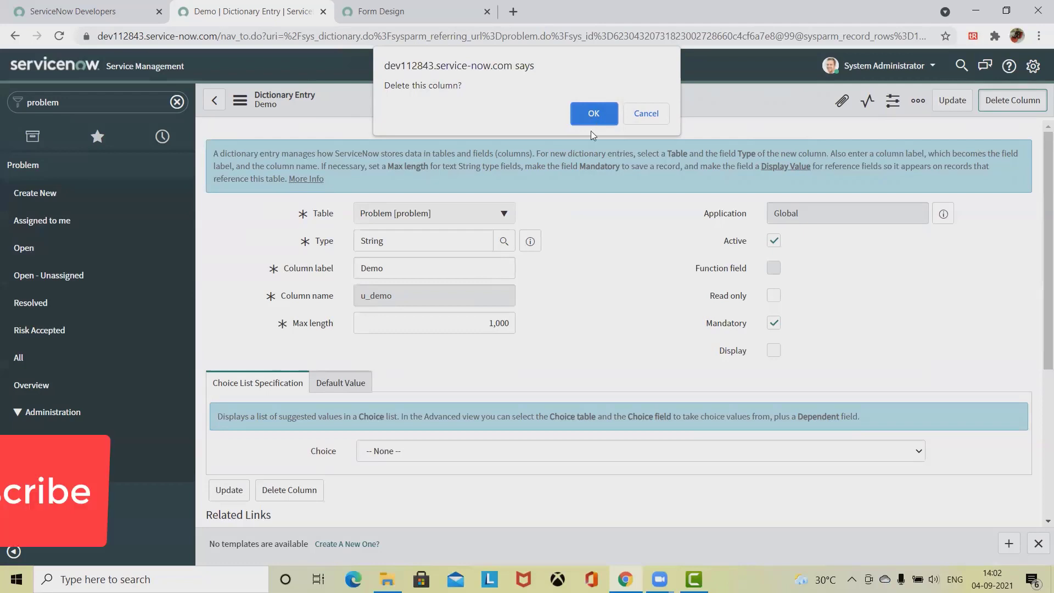
click(592, 115)
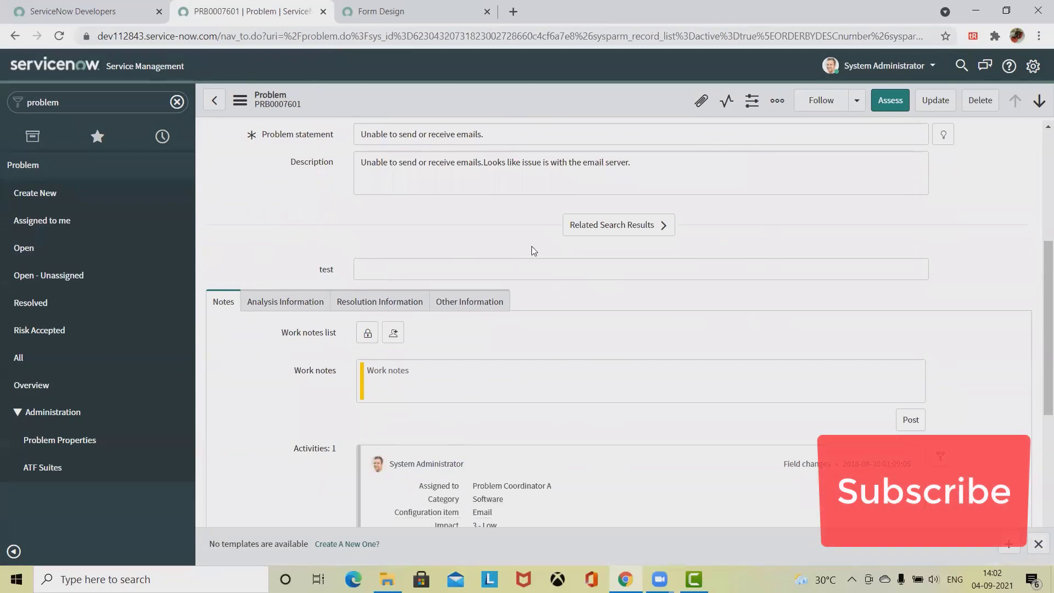
right_click(323, 271)
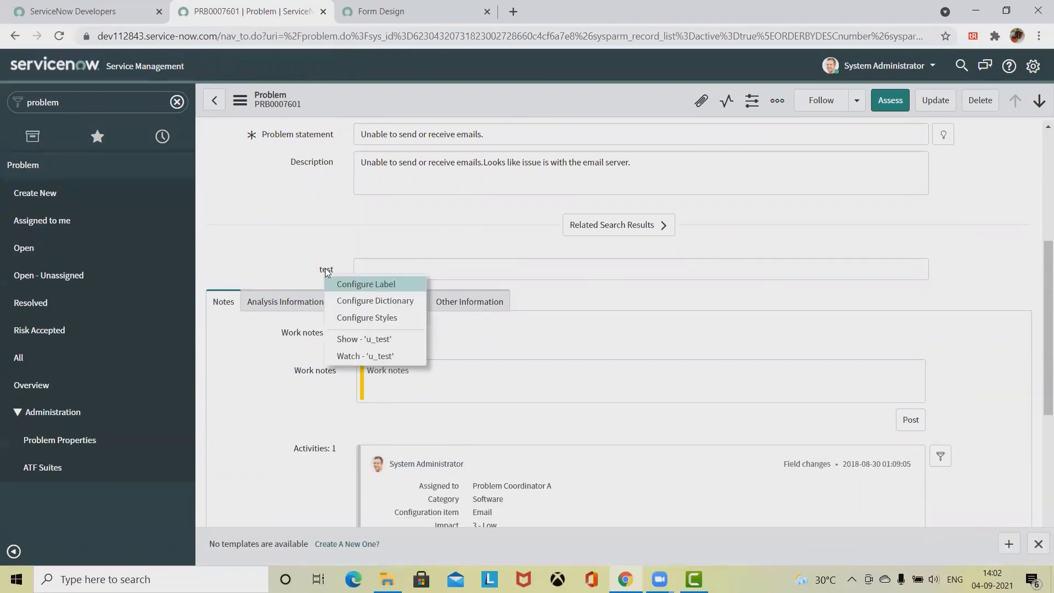
click(395, 299)
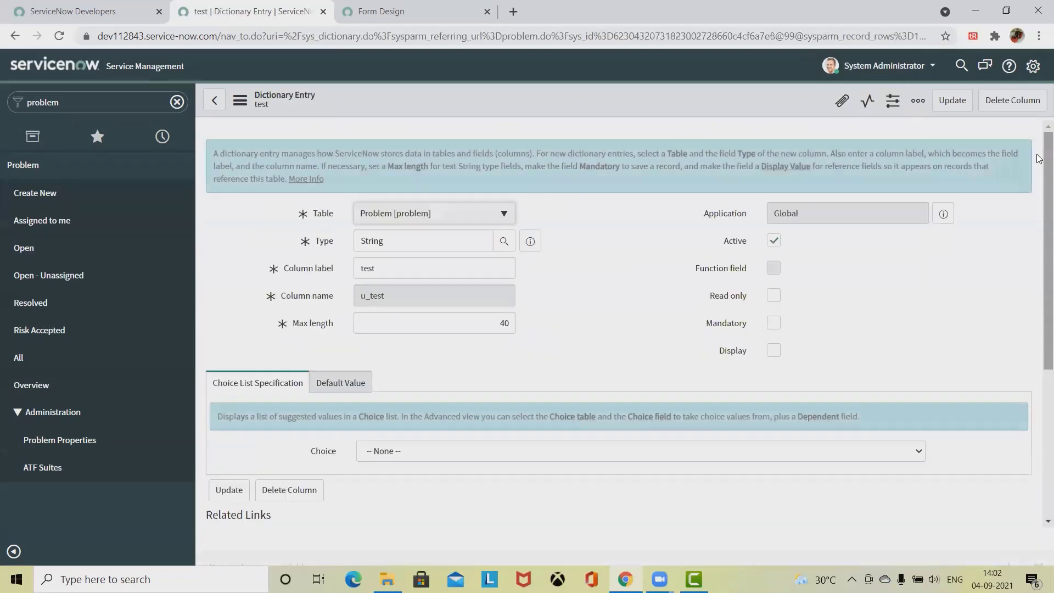
click(1012, 104)
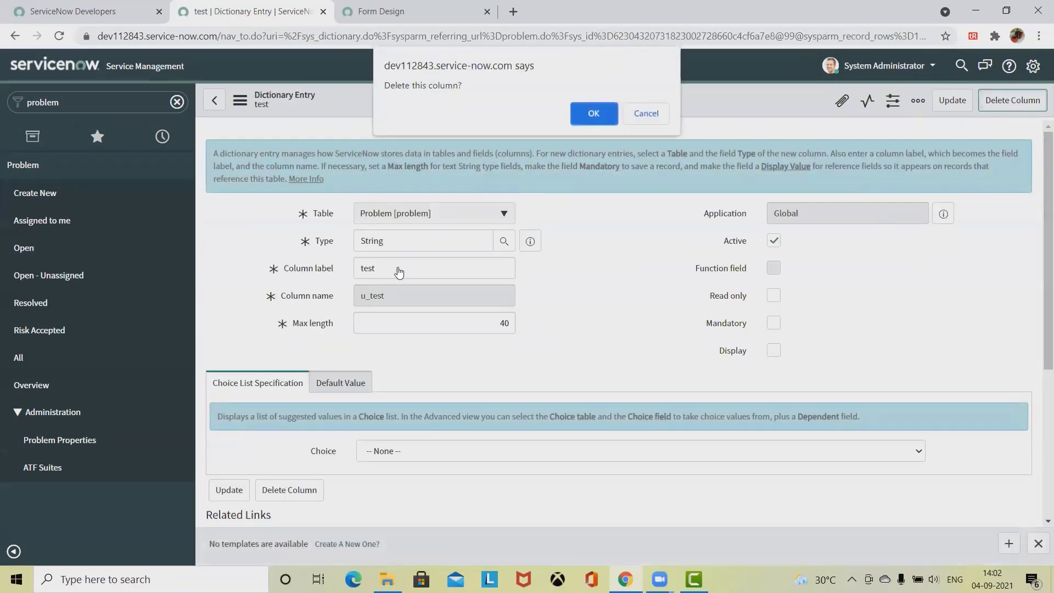
click(600, 115)
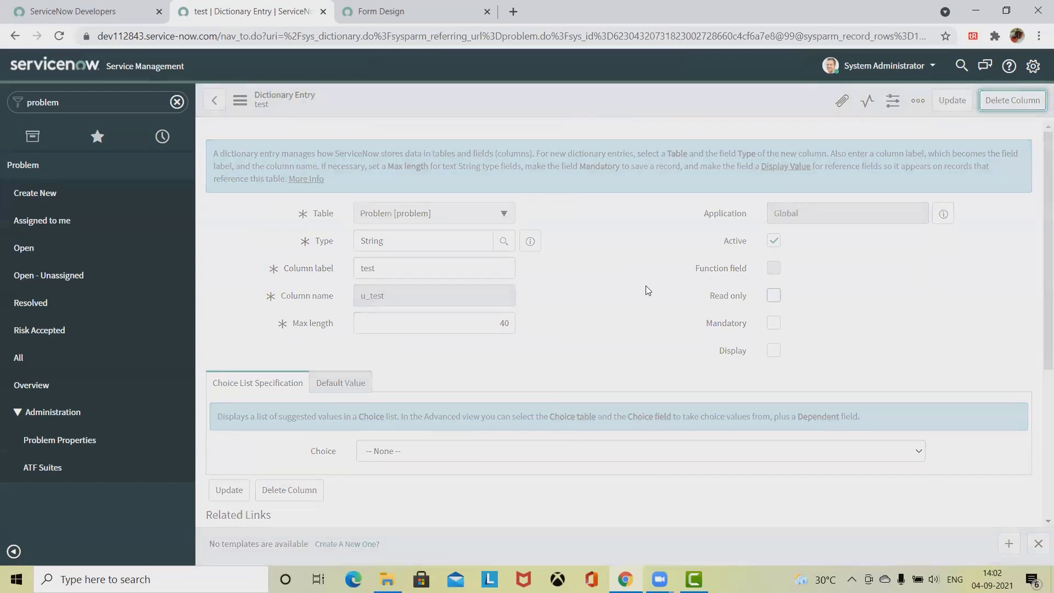